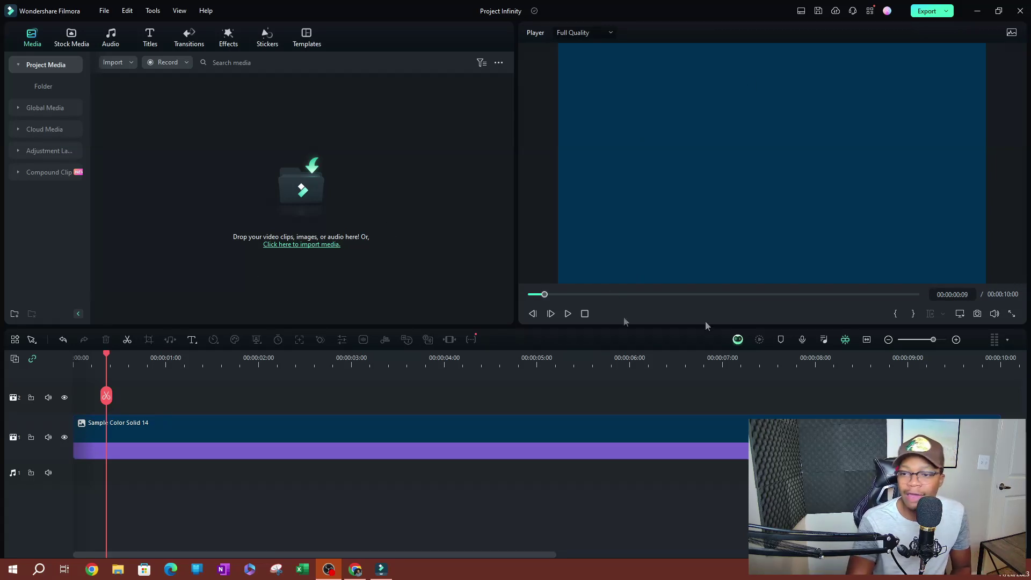
Preview the solid colour clip, then browse all Titles with the category list expanded.
left_click(570, 313)
left_click(571, 315)
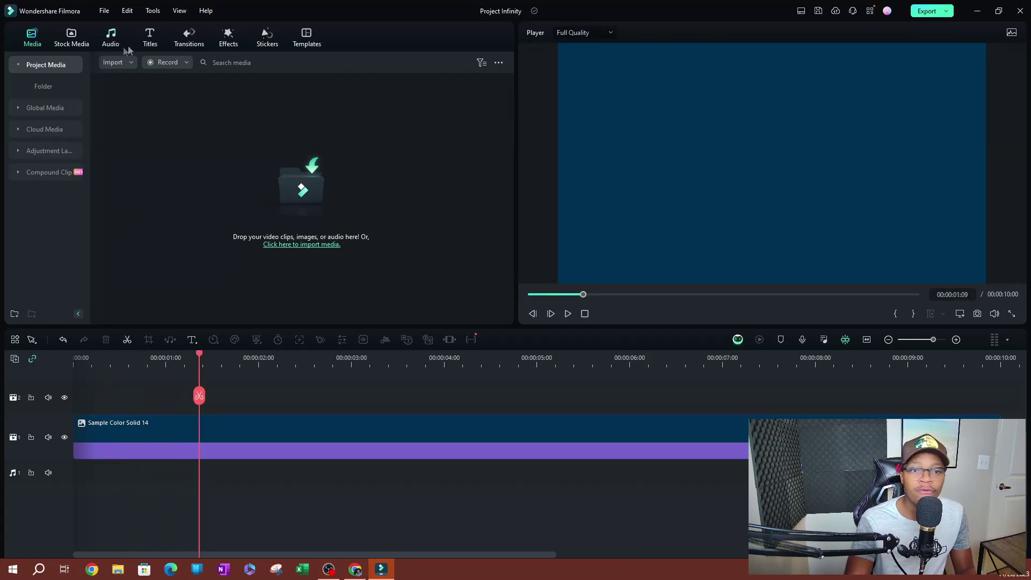
left_click(145, 43)
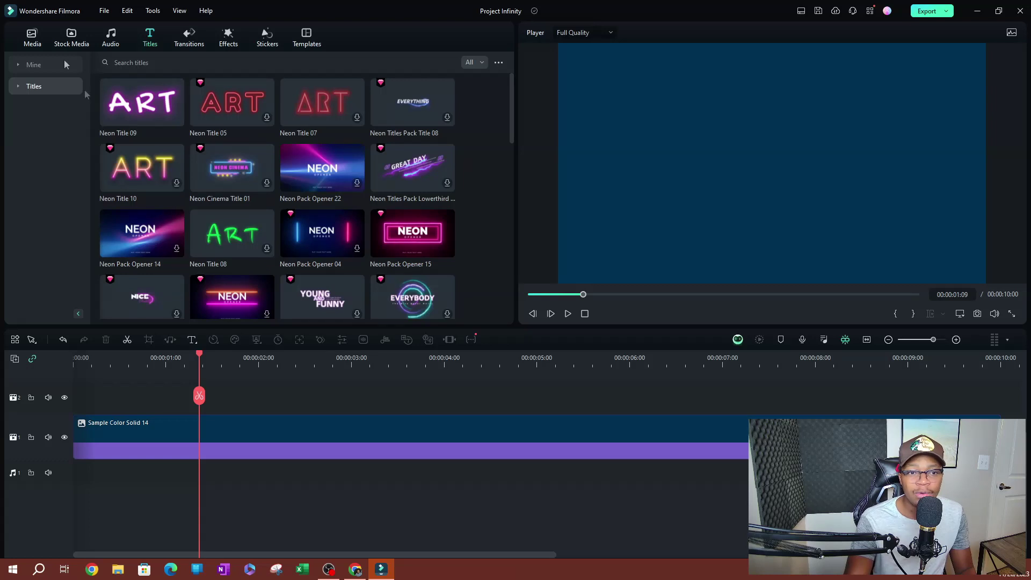
left_click(34, 87)
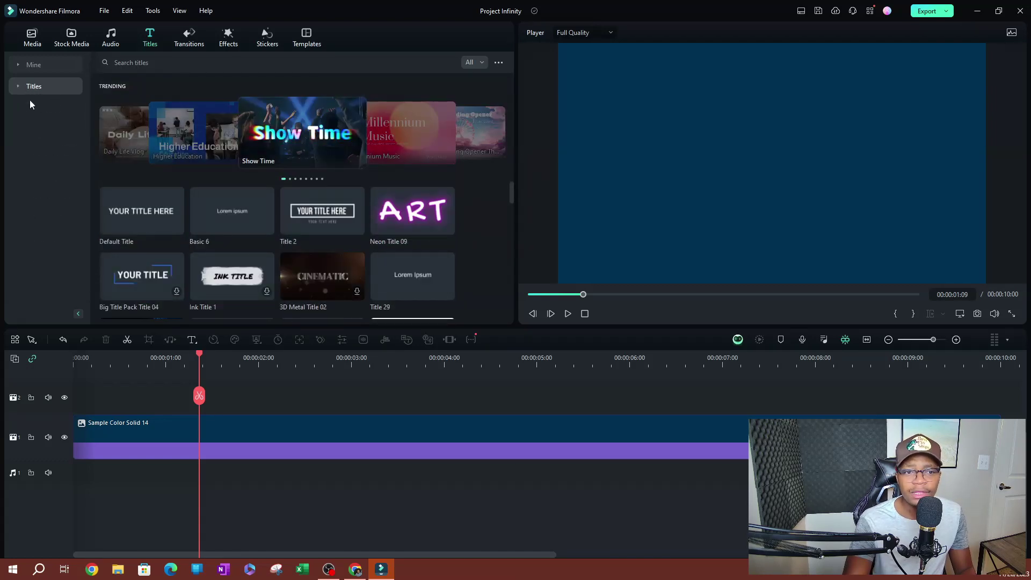
left_click(50, 88)
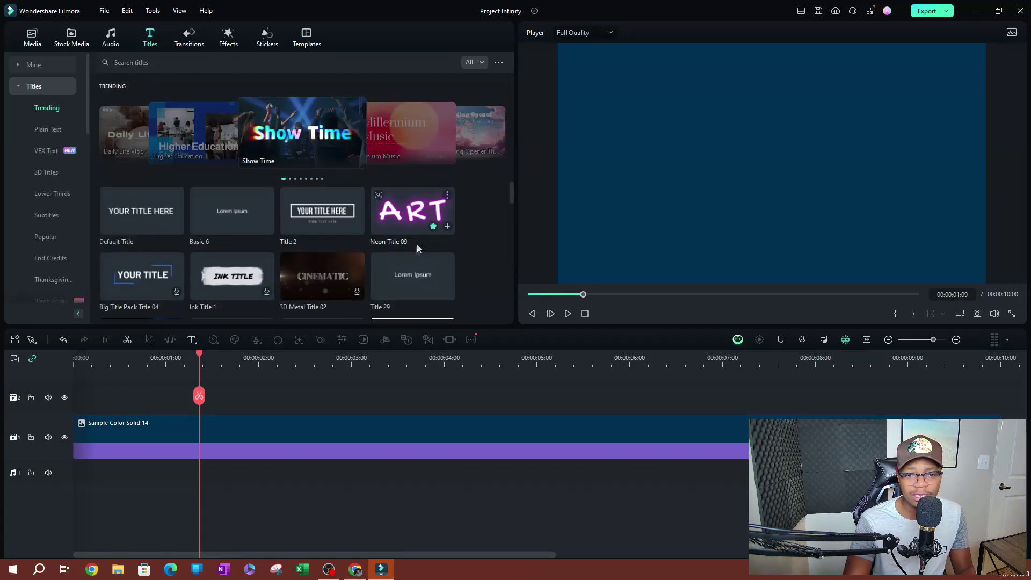
Search the title templates for 'neon' and bring up the free/paid filter.
left_click(161, 62)
type("ne")
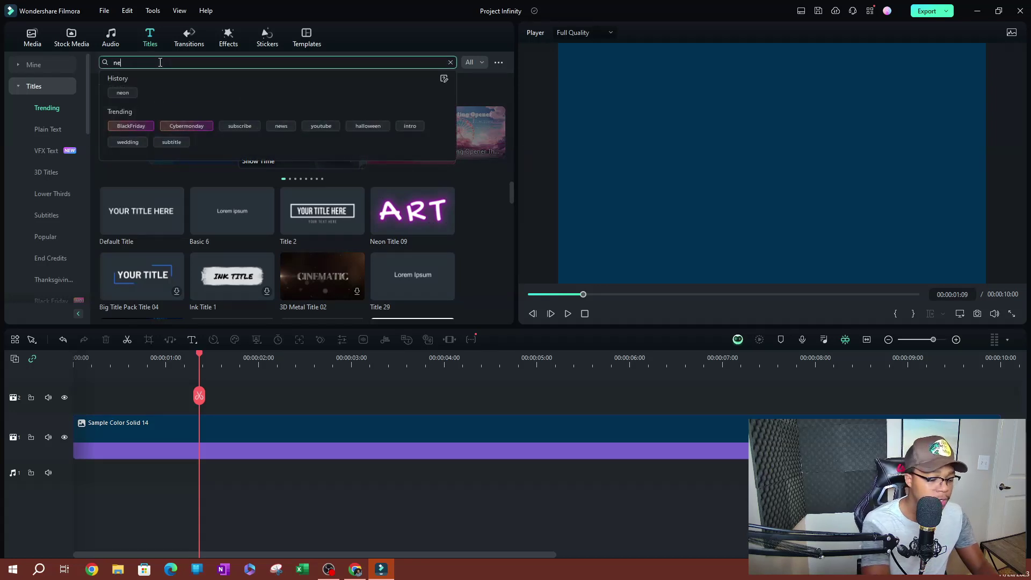
type("on")
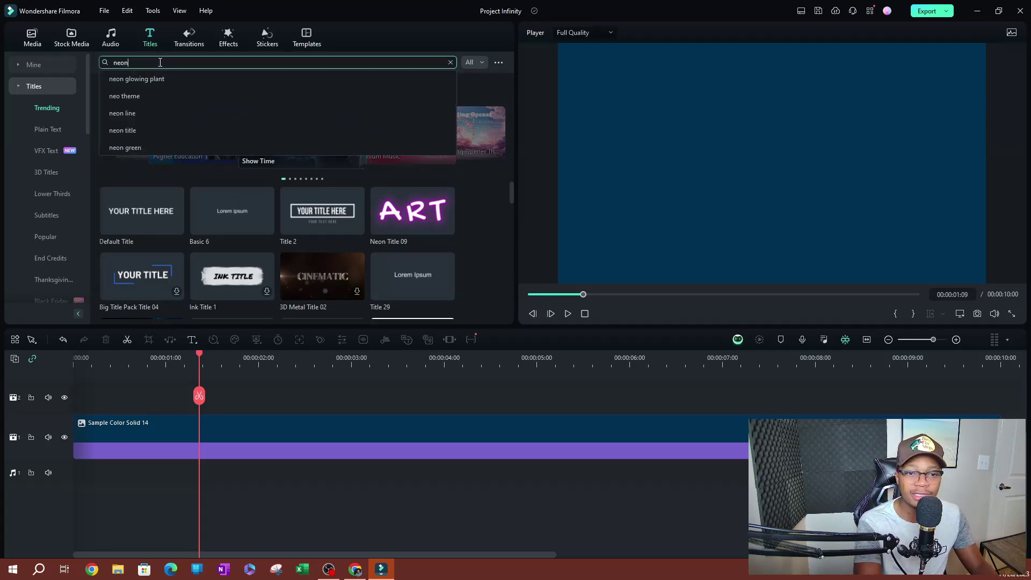
key("Return")
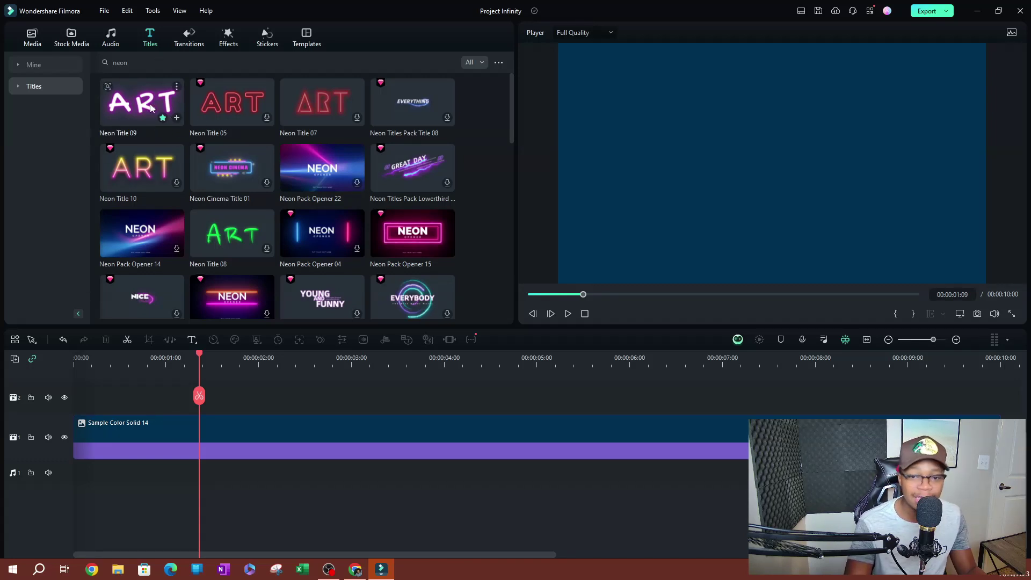
left_click(476, 62)
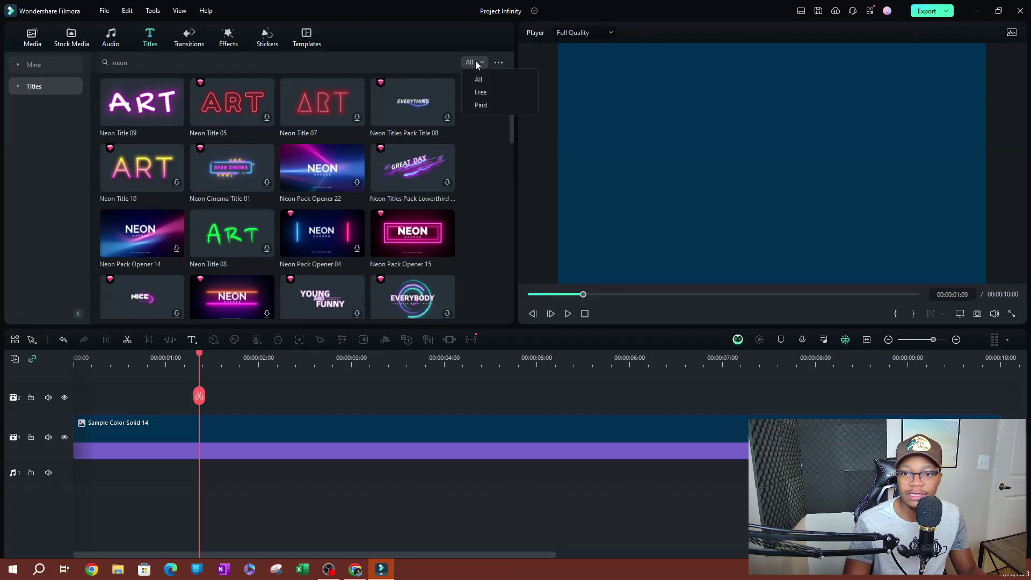
Filter the neon titles to Free and add Neon Title 09 above the colour clip.
left_click(492, 91)
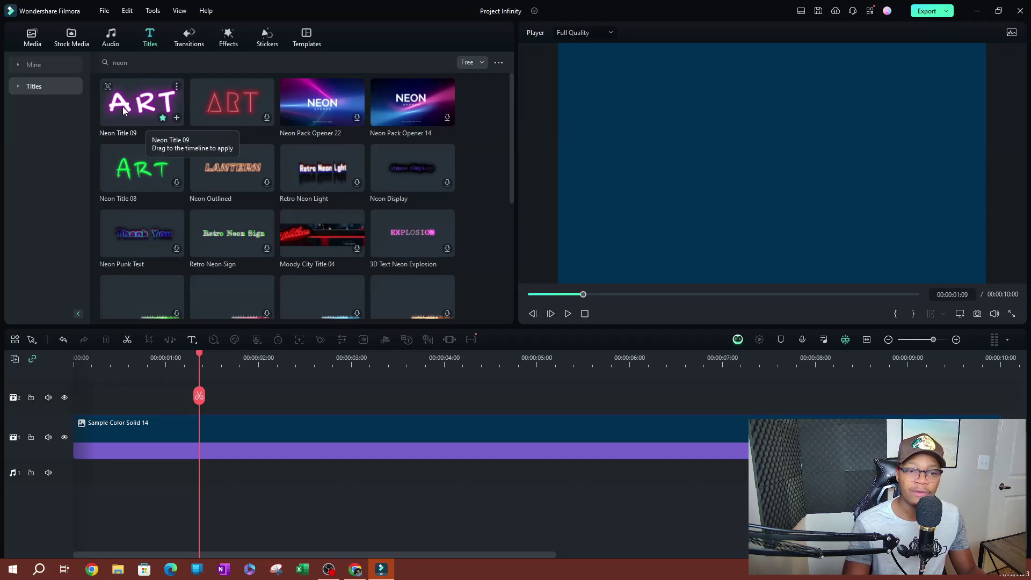
left_click_drag(125, 113, 64, 402)
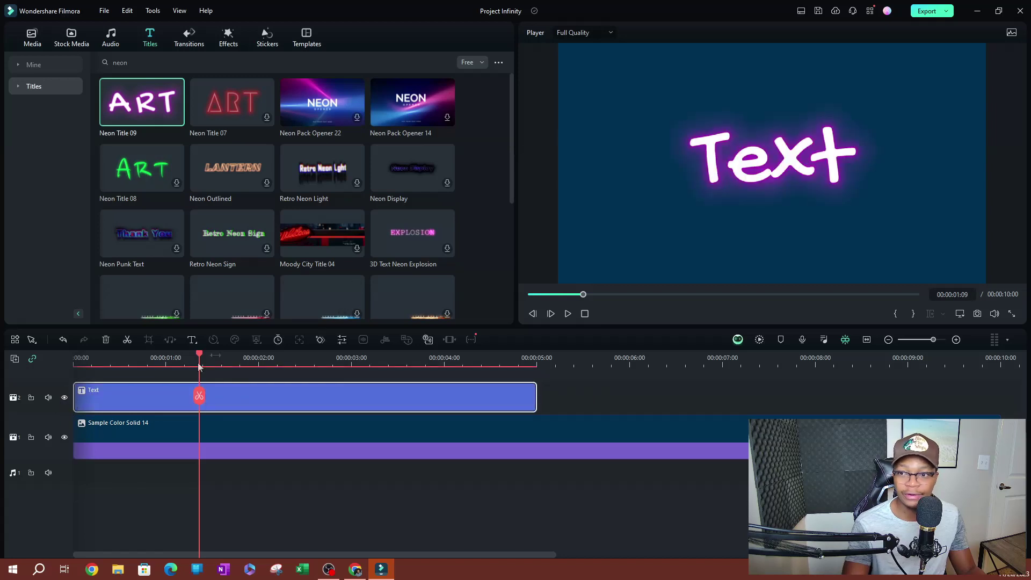
Move the playhead to the title's start and open Neon Title 09's advanced text editing.
left_click_drag(200, 358, 122, 360)
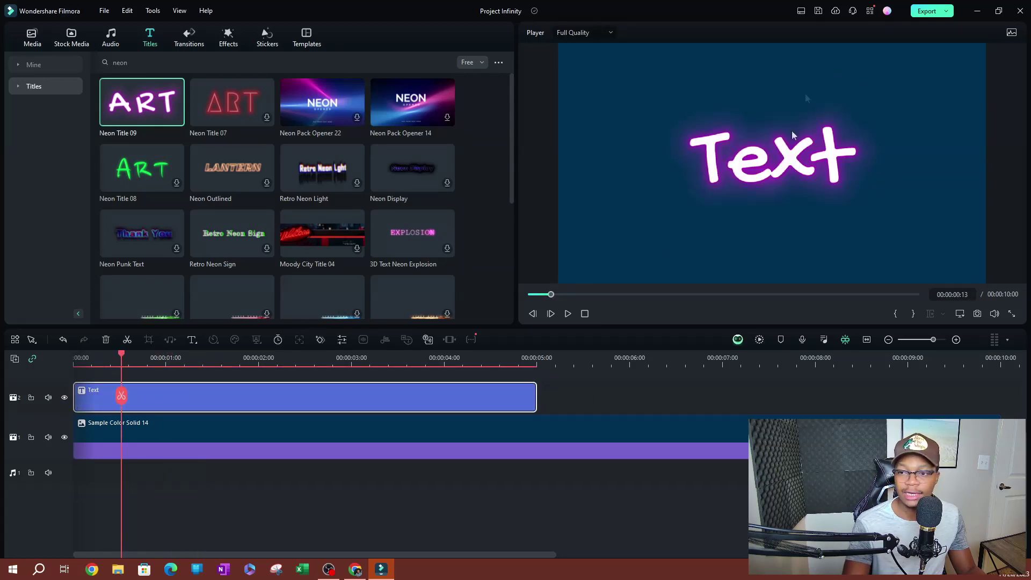
double_click(216, 397)
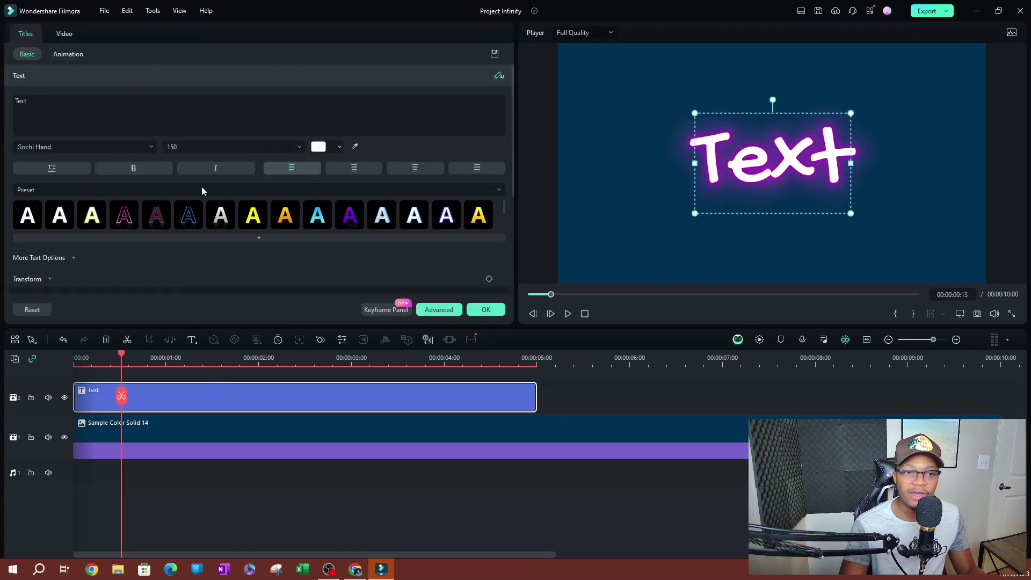
left_click(439, 312)
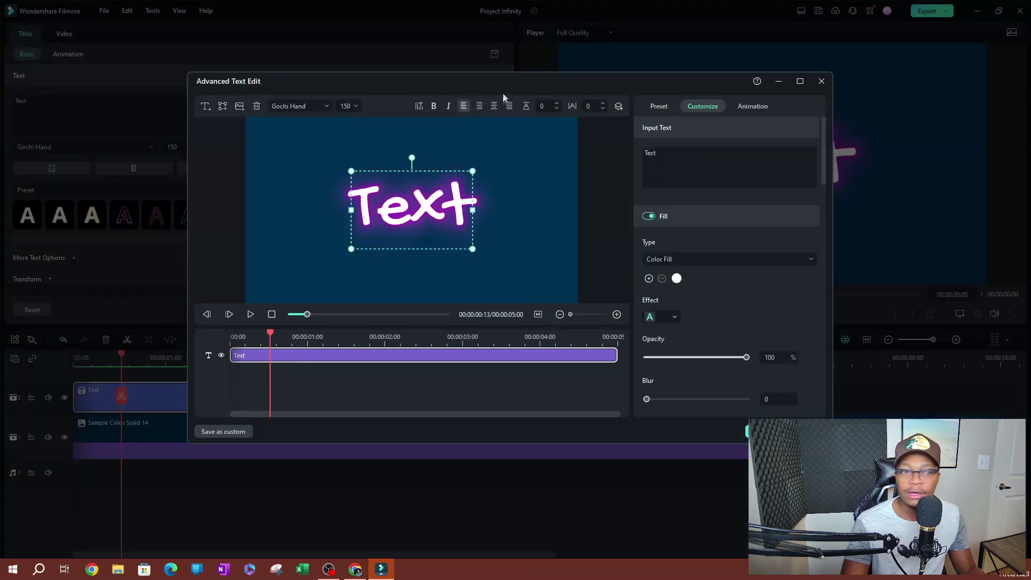
Replace the title's wording 'Text' with 'NEON TEXT' in Advanced Text Edit.
left_click_drag(453, 81, 355, 38)
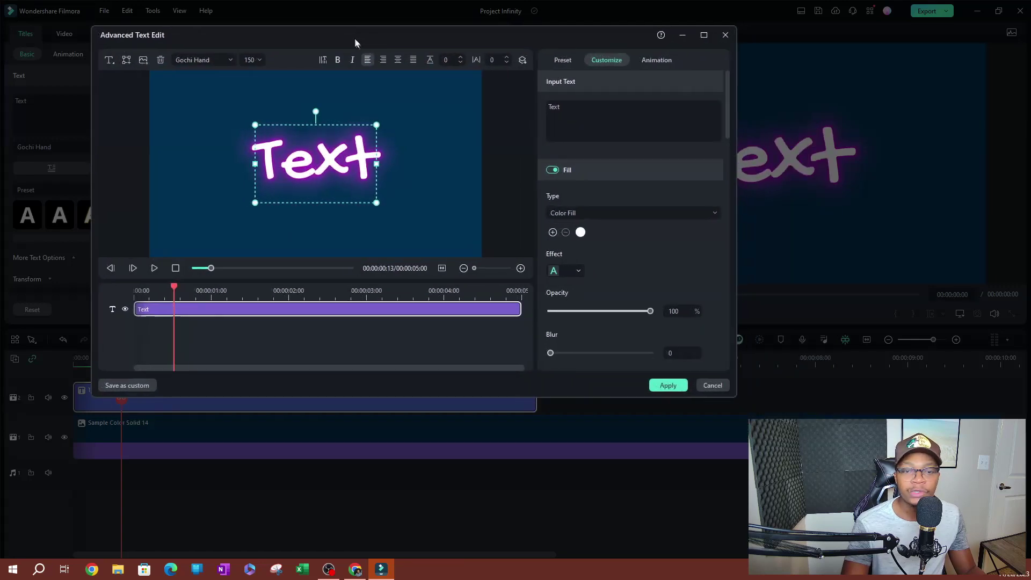
left_click(578, 116)
key("ctrl+a")
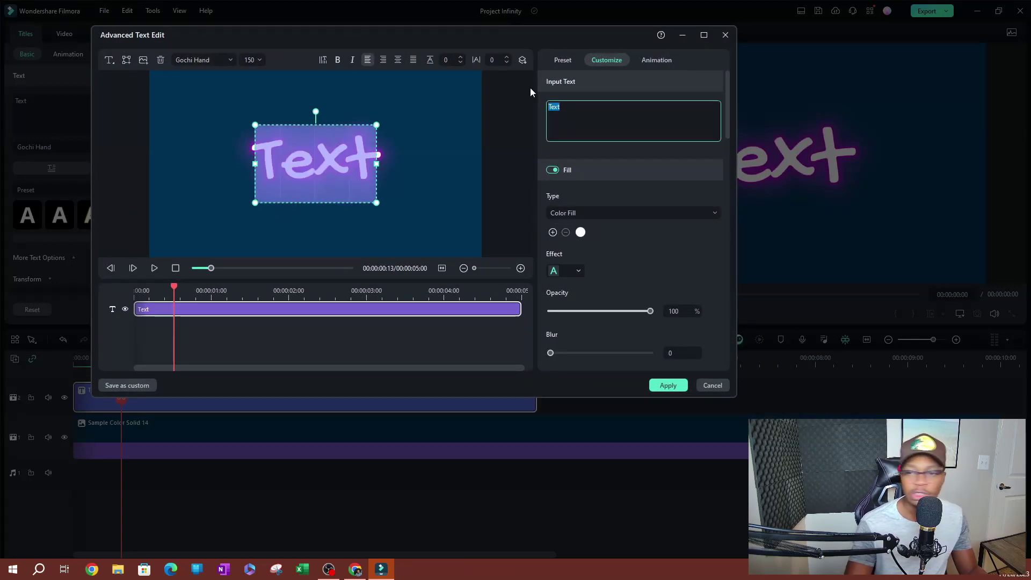
type("NEO")
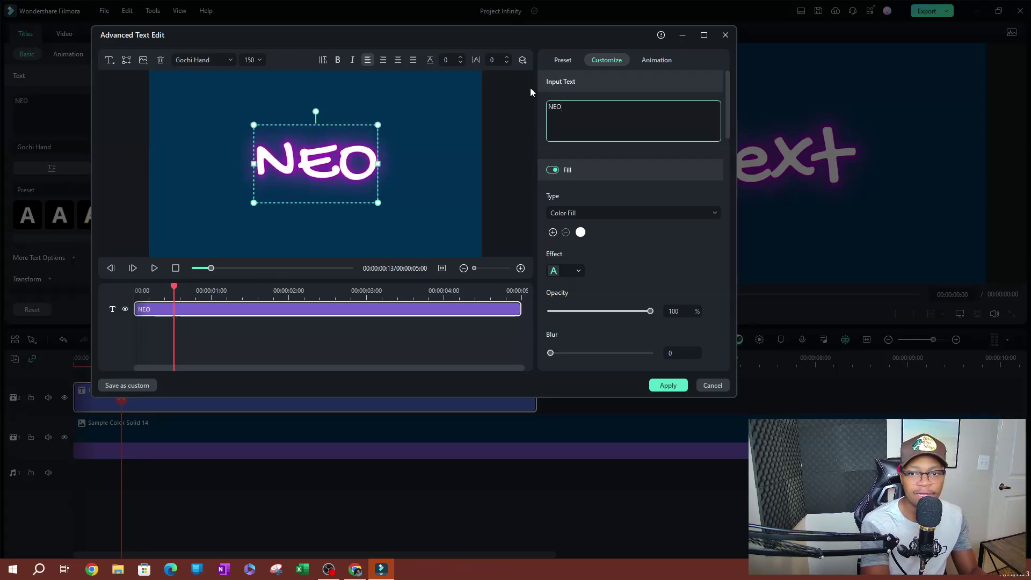
type("N TE")
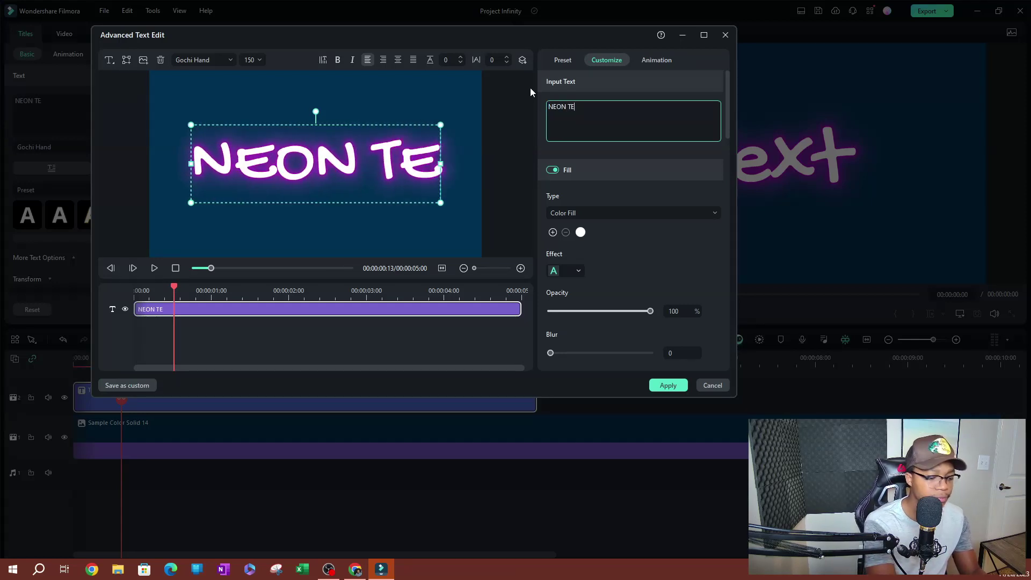
type("XT")
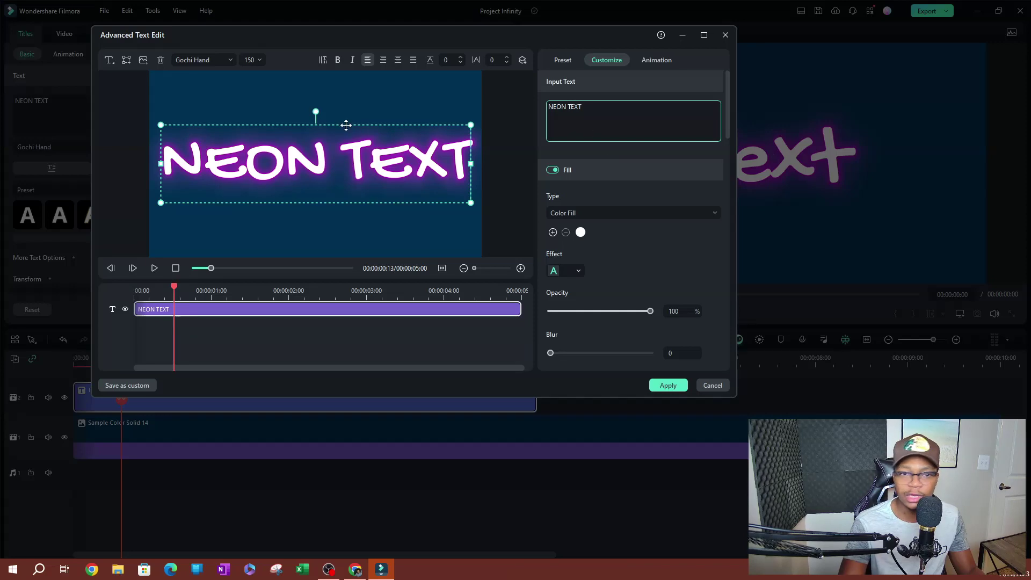
left_click_drag(588, 107, 547, 107)
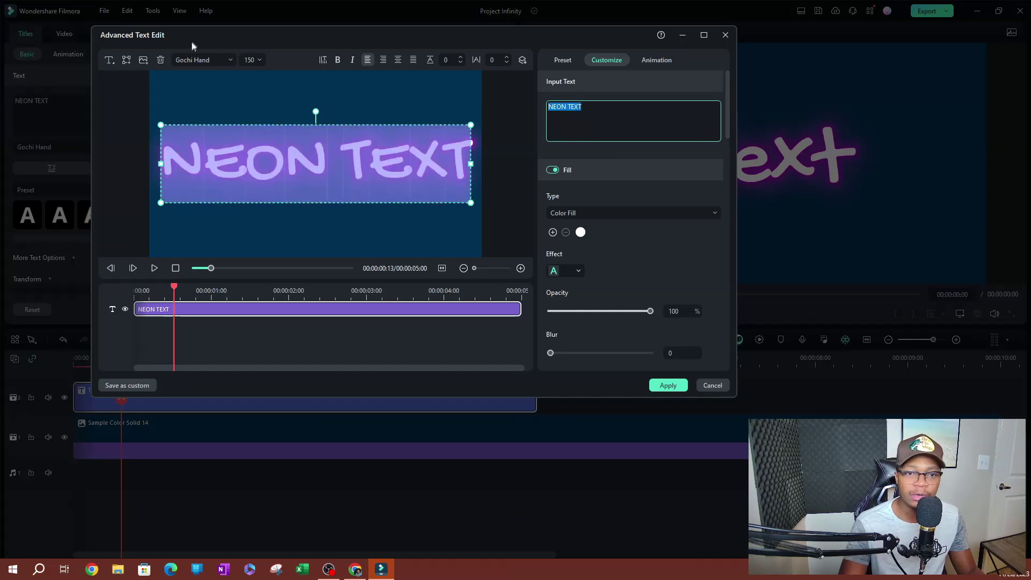
Change the title font to Impact and keep the text horizontal after trying vertical.
left_click(209, 60)
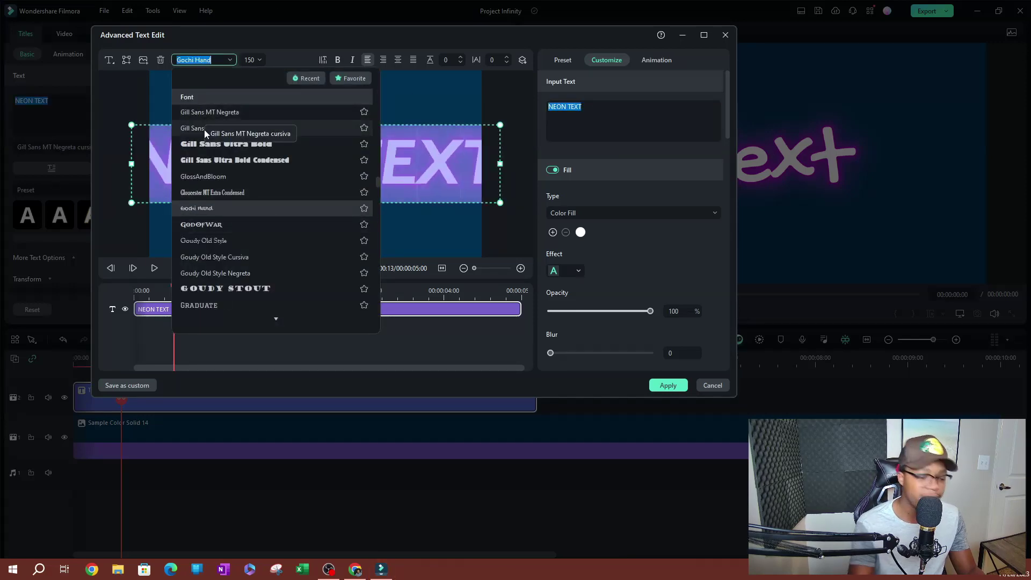
type("IM")
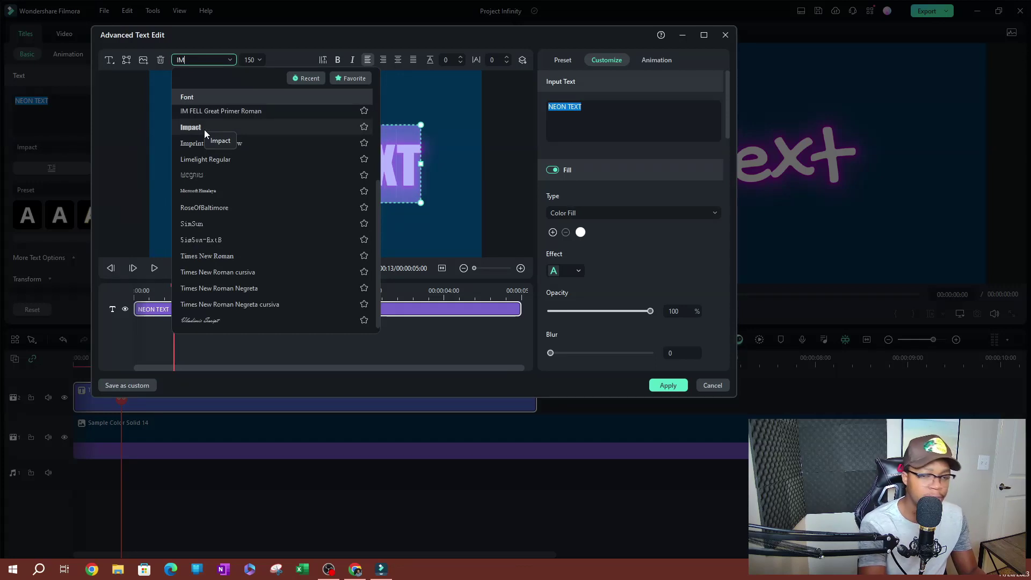
left_click(204, 130)
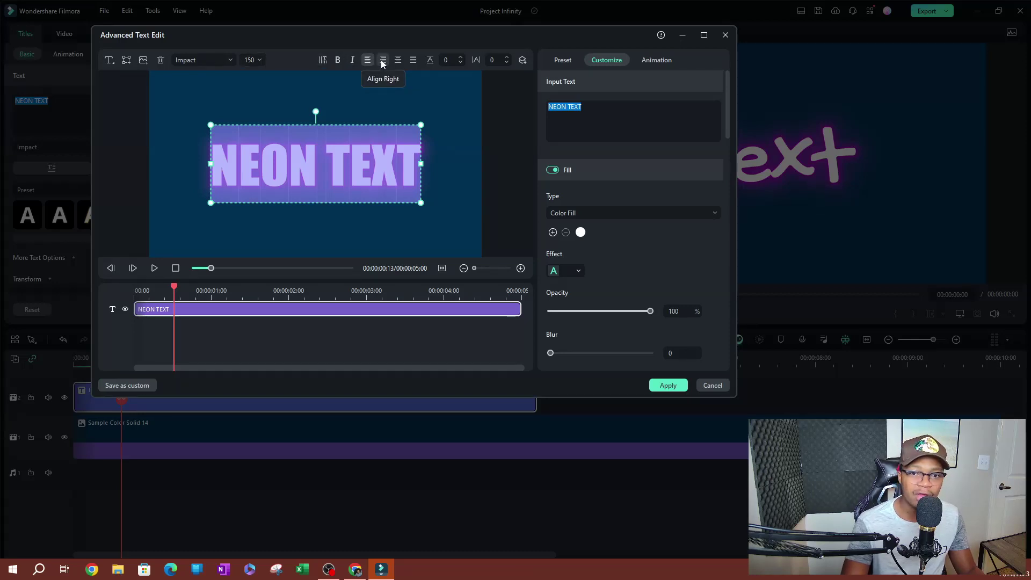
left_click(323, 60)
left_click(323, 59)
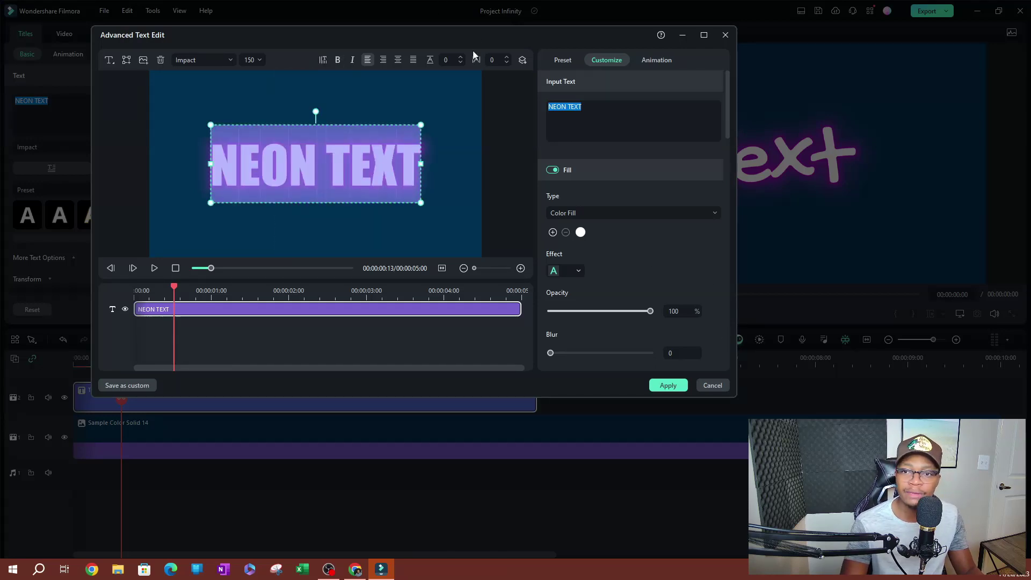
left_click_drag(475, 34, 438, 26)
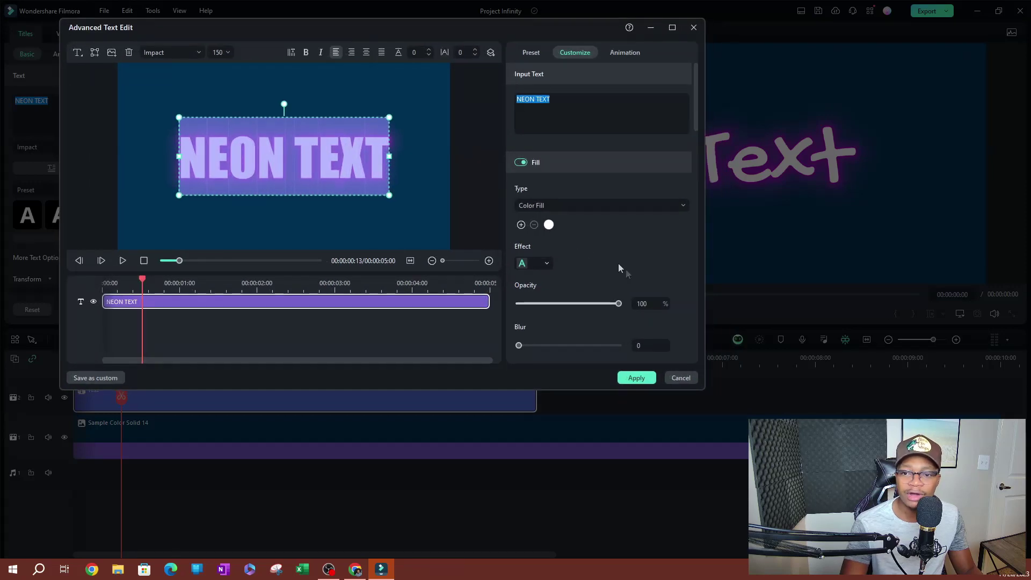
Check the three magenta outline layers; the outermost has 16% opacity, blur 10, thickness 36.
left_click(542, 163)
left_click(544, 204)
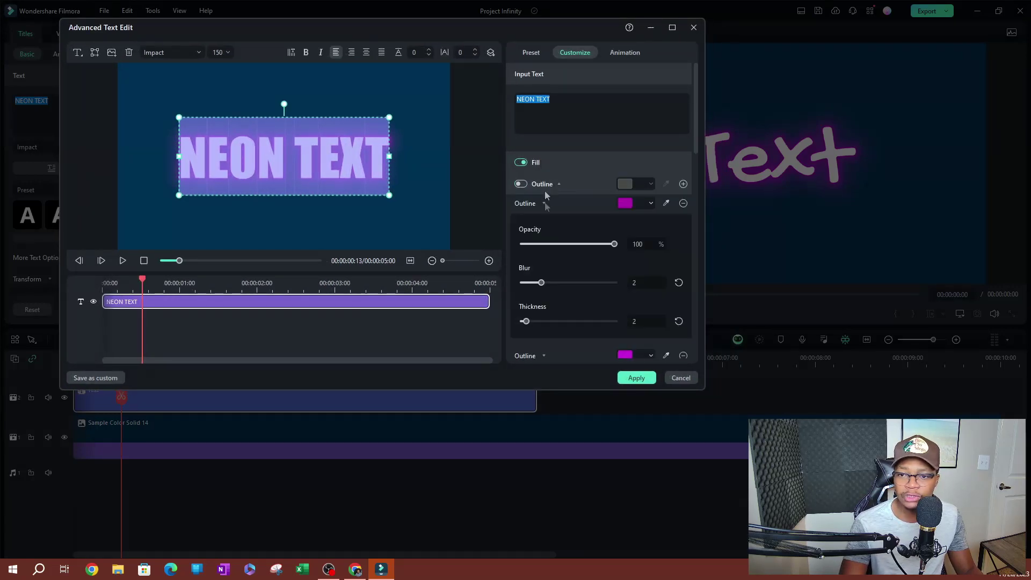
left_click(543, 202)
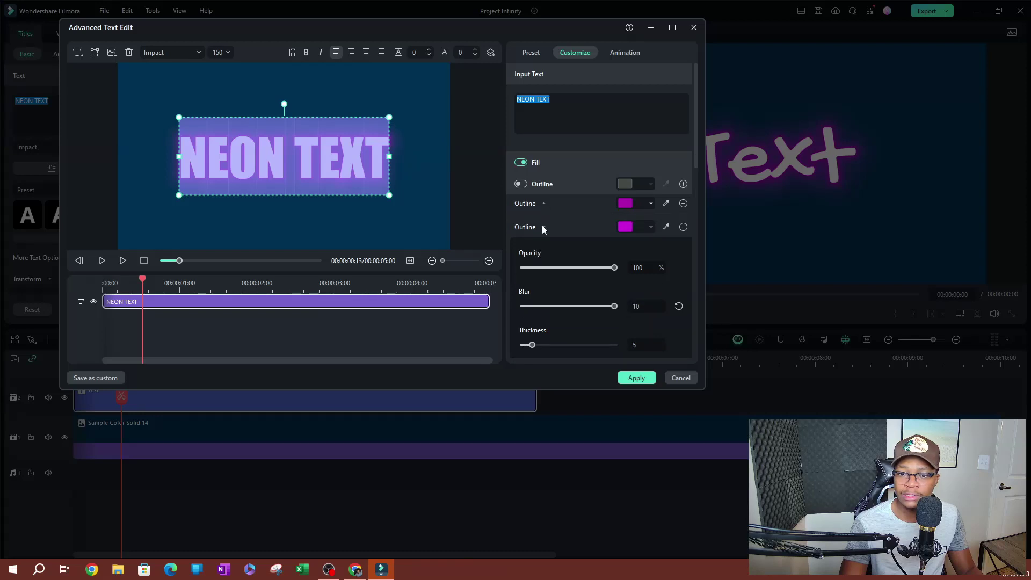
left_click(542, 225)
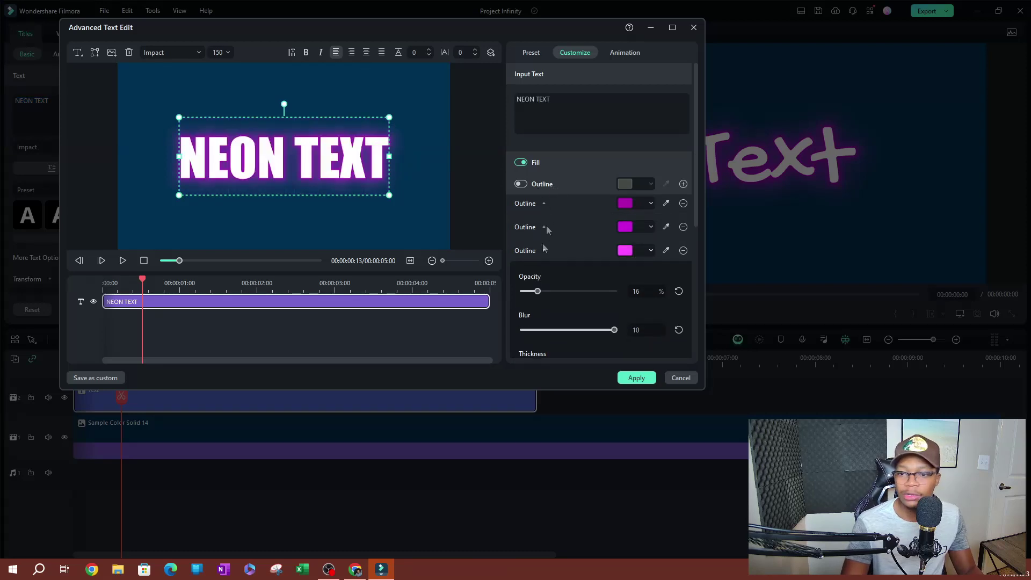
scroll(545, 279, "down", 5)
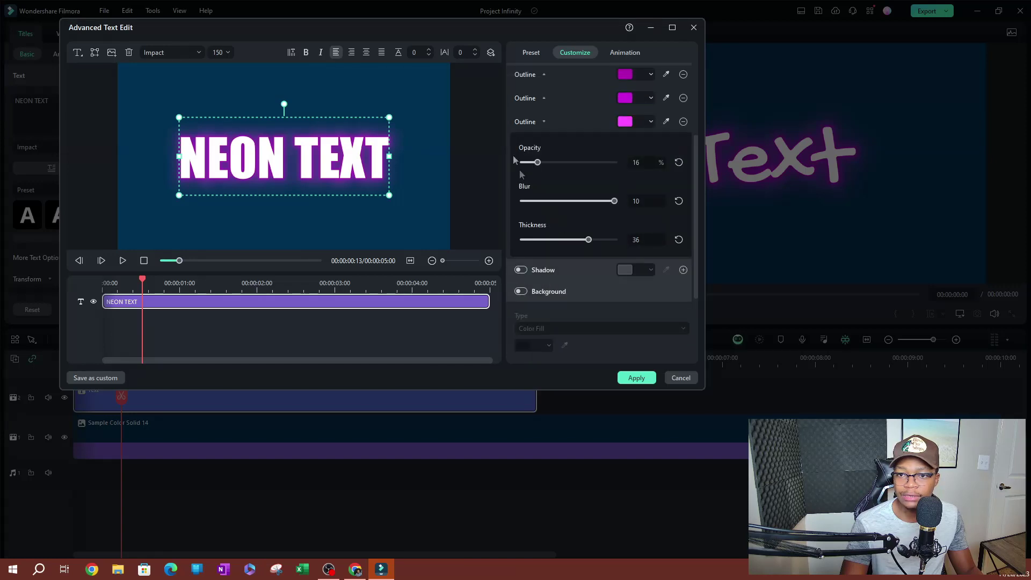
left_click(542, 122)
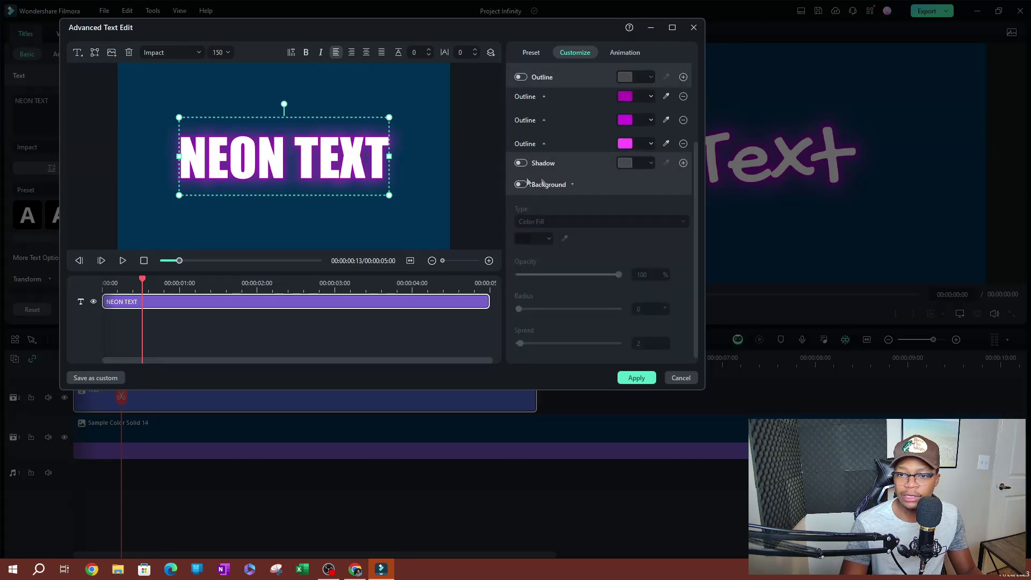
left_click(565, 184)
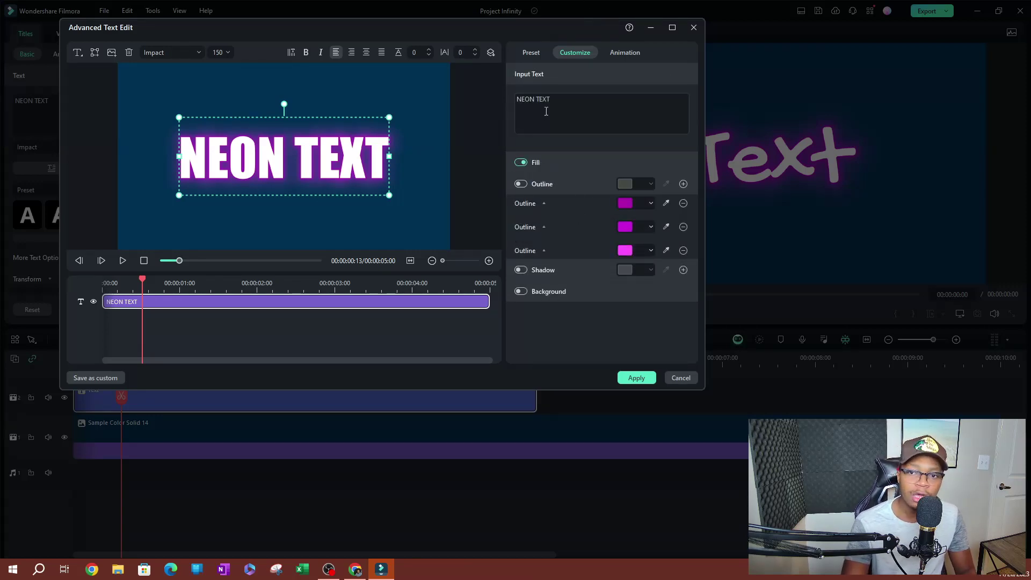
Try a green text fill, then set the fill back to white.
left_click(543, 164)
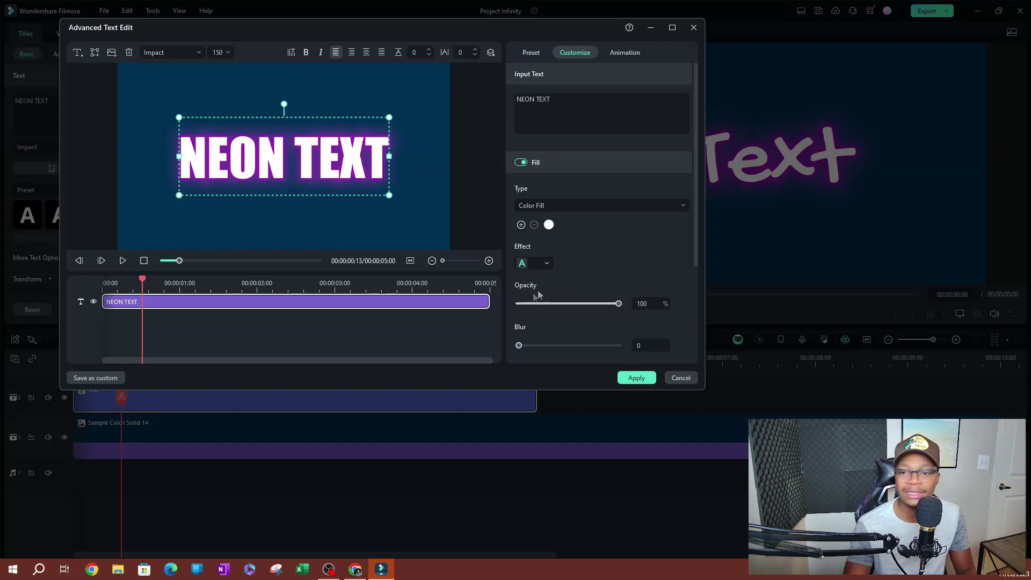
left_click(549, 225)
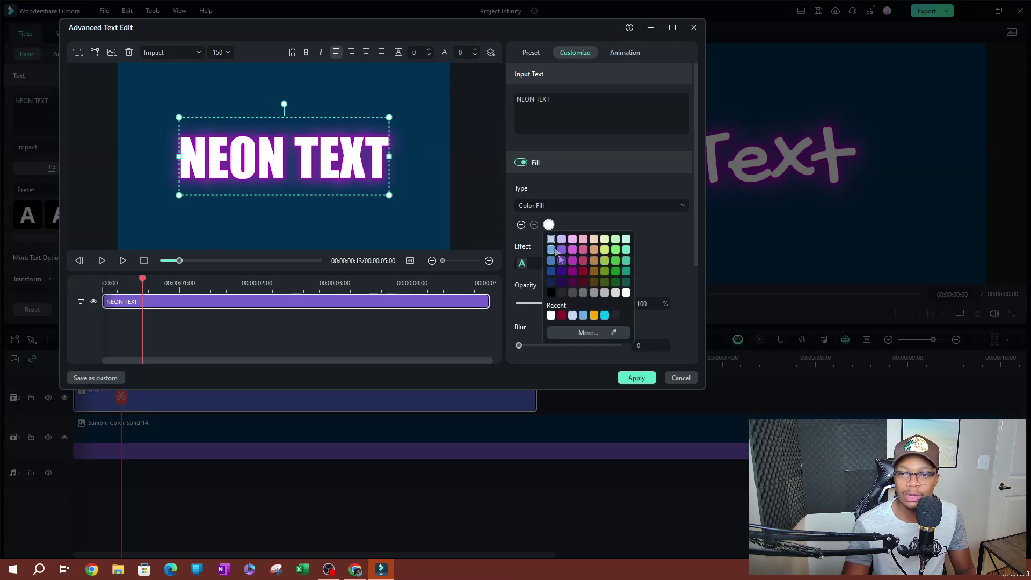
left_click(626, 272)
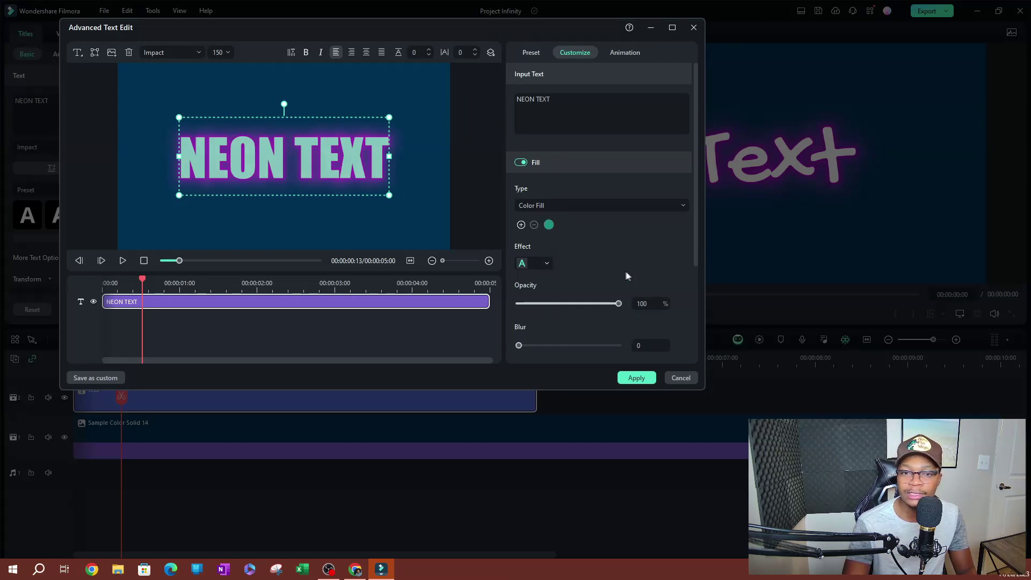
left_click(548, 225)
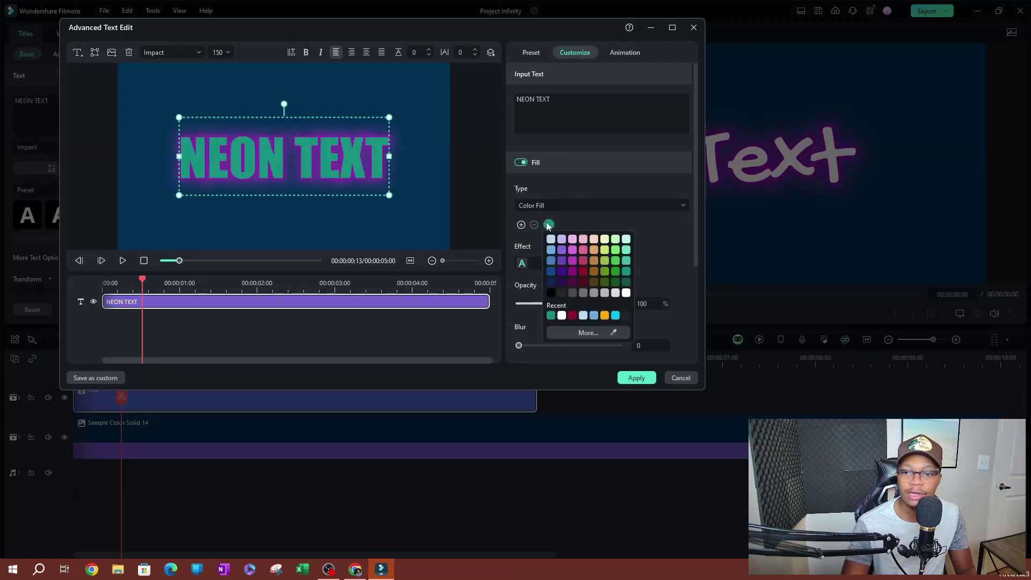
left_click(561, 316)
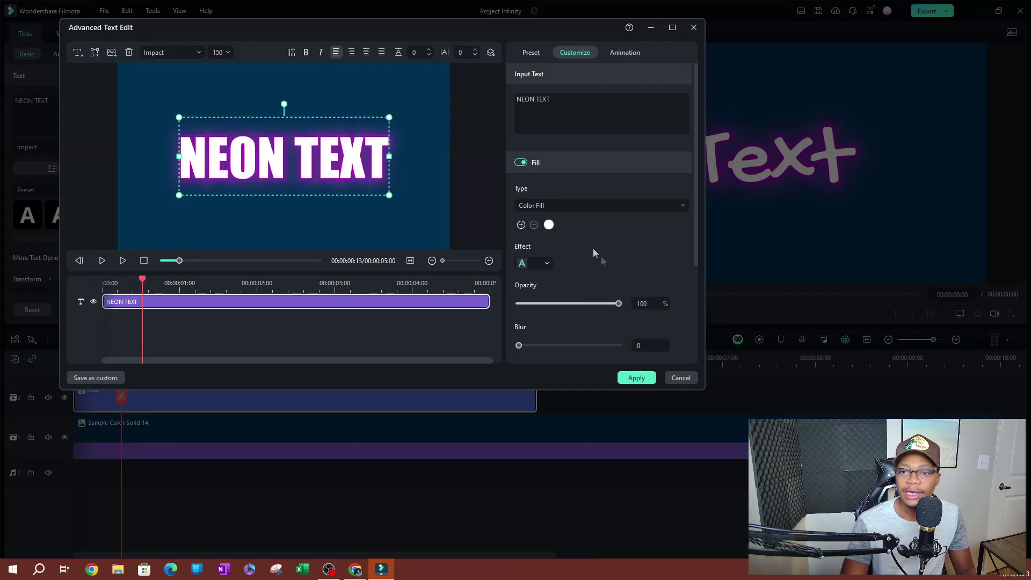
Try Gradient Fill and Image Fill types, then return to Color Fill.
left_click(571, 204)
left_click(546, 245)
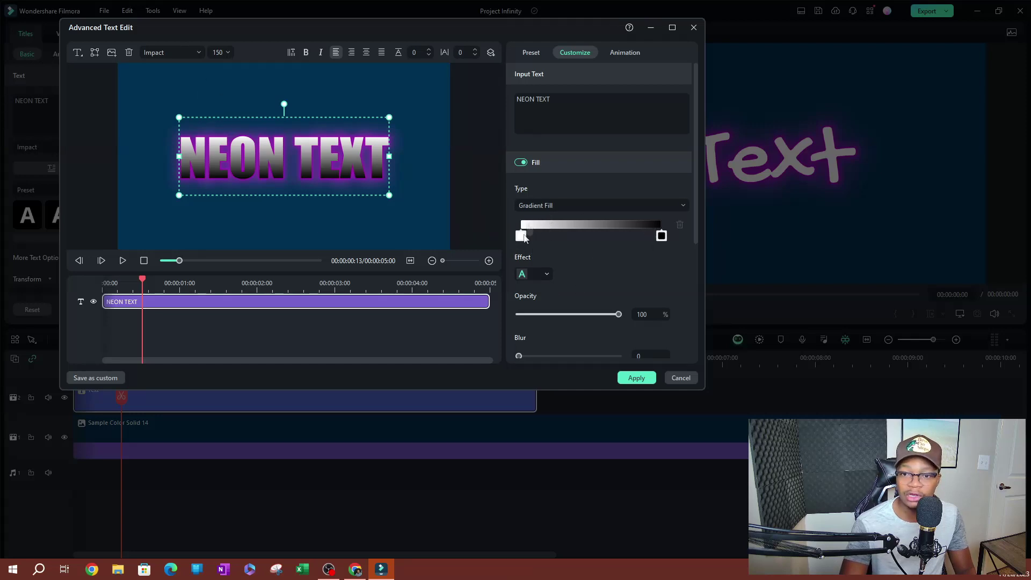
left_click(556, 201)
left_click(546, 261)
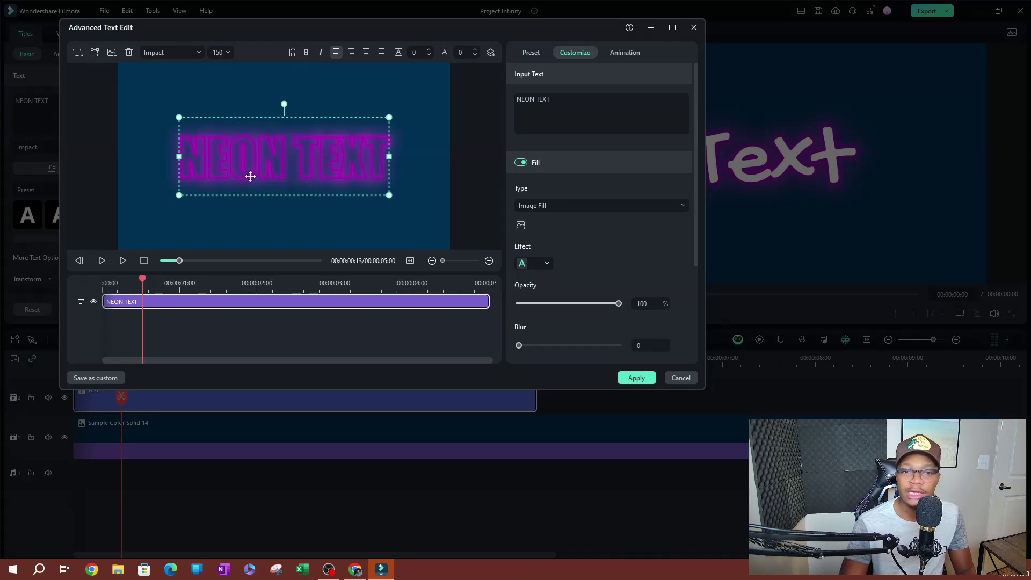
left_click(561, 211)
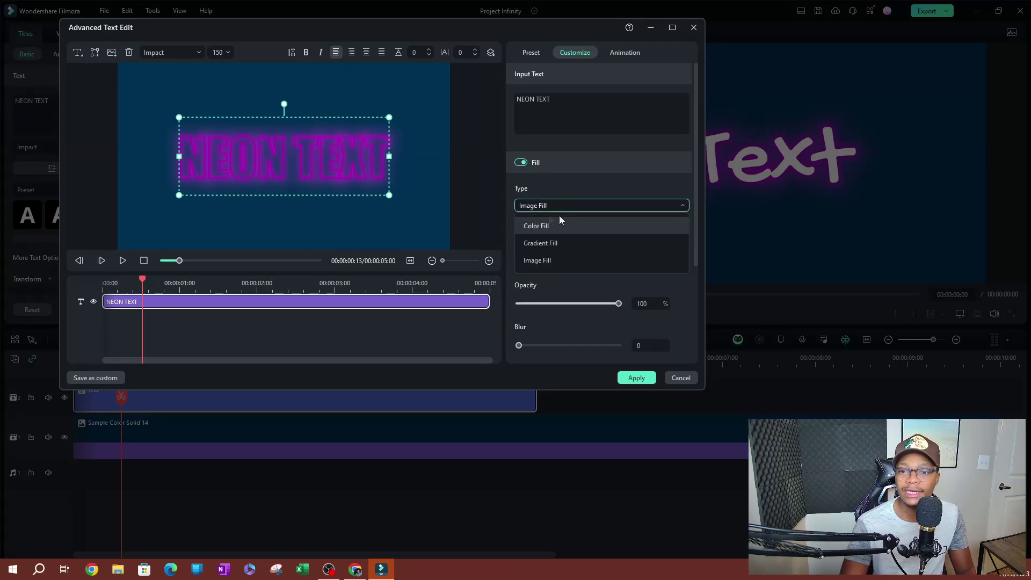
left_click(529, 226)
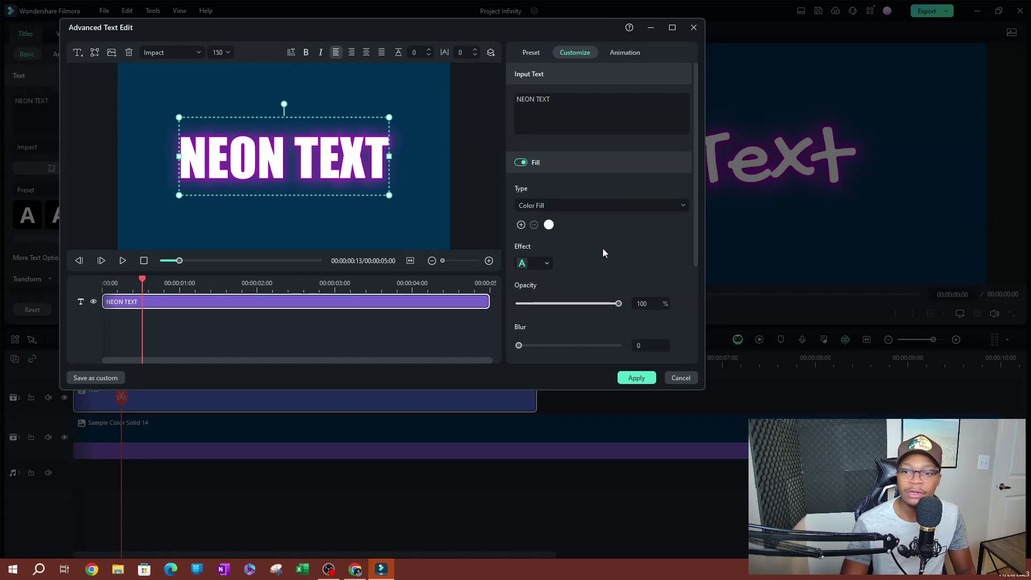
Test the fill's Effect styles, Opacity and Blur sliders, then collapse the Fill section.
scroll(603, 252, "down", 1)
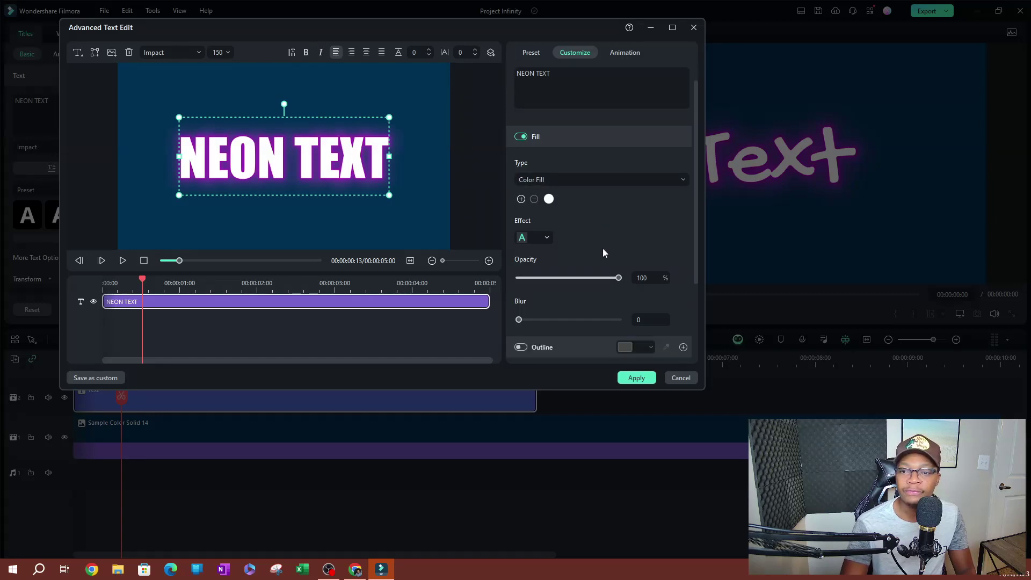
left_click(547, 237)
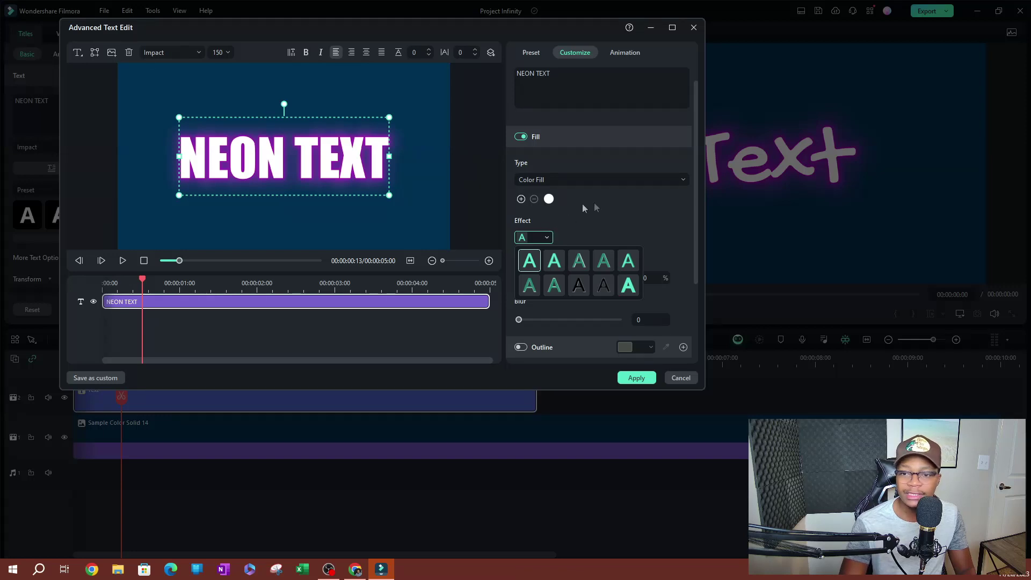
left_click(616, 209)
scroll(618, 215, "down", 2)
mouse_move(618, 226)
left_mouse_down()
mouse_move(493, 232)
mouse_move(626, 231)
left_mouse_up()
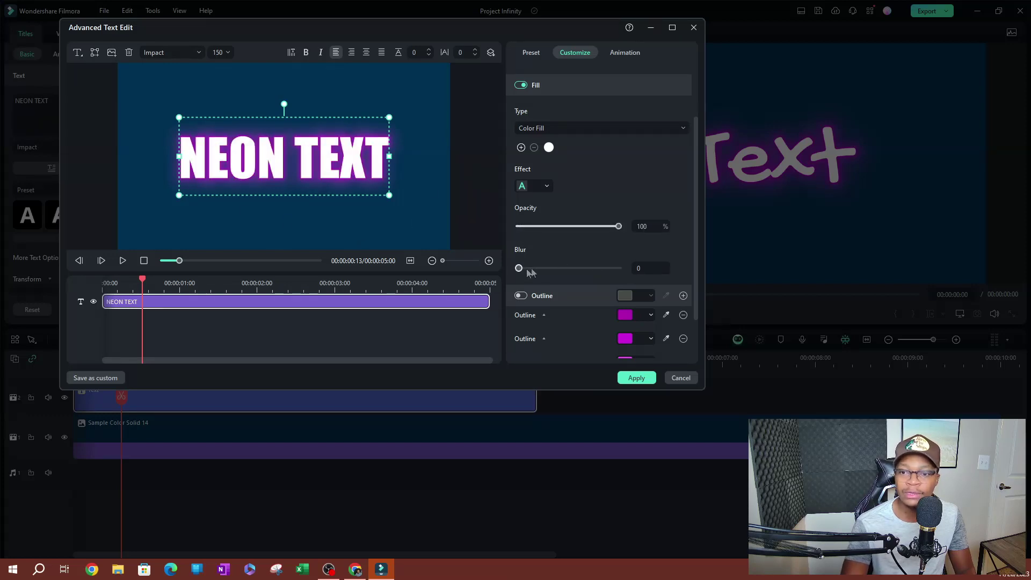
left_click_drag(519, 268, 495, 272)
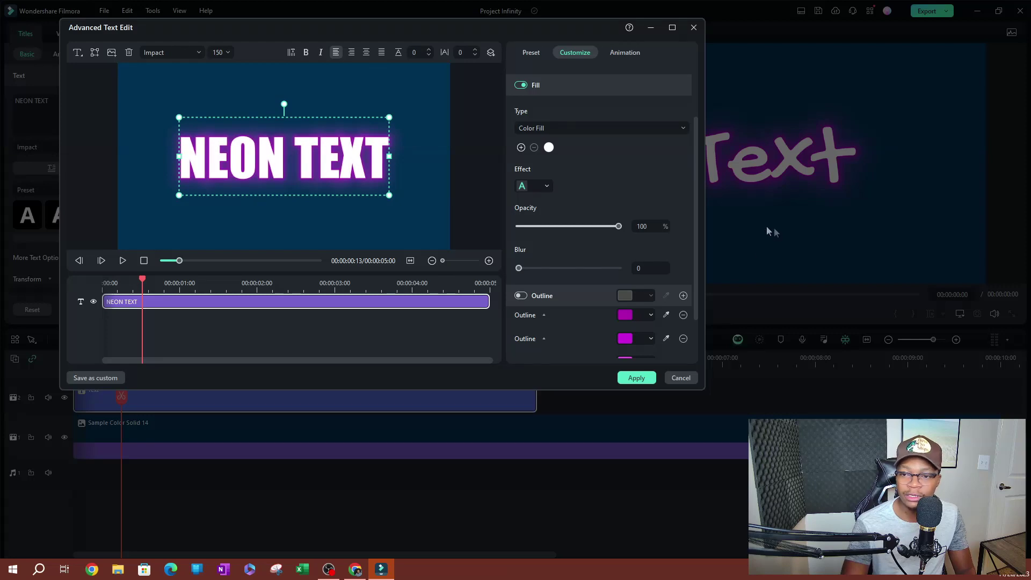
scroll(619, 160, "up", 1)
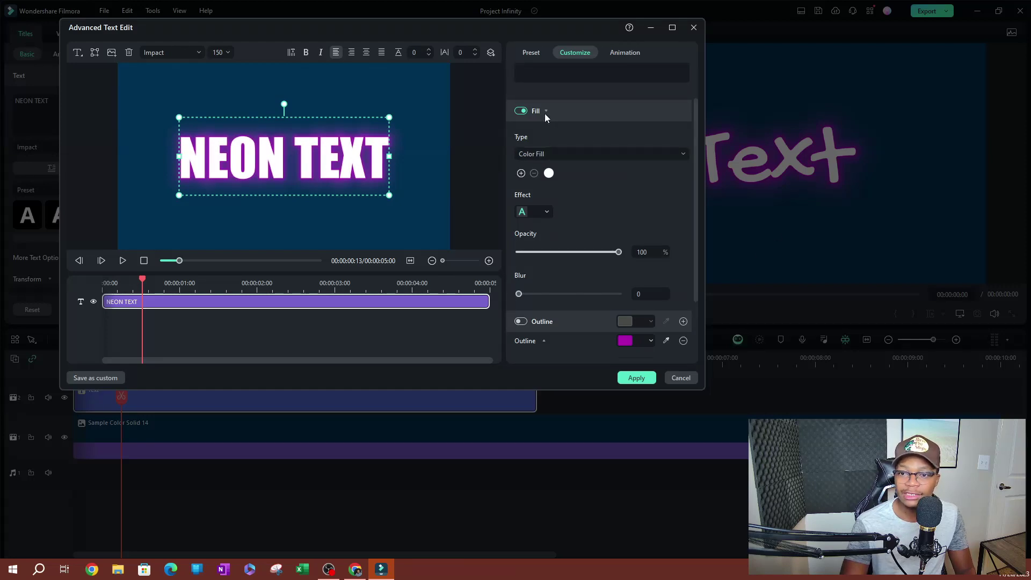
left_click(546, 110)
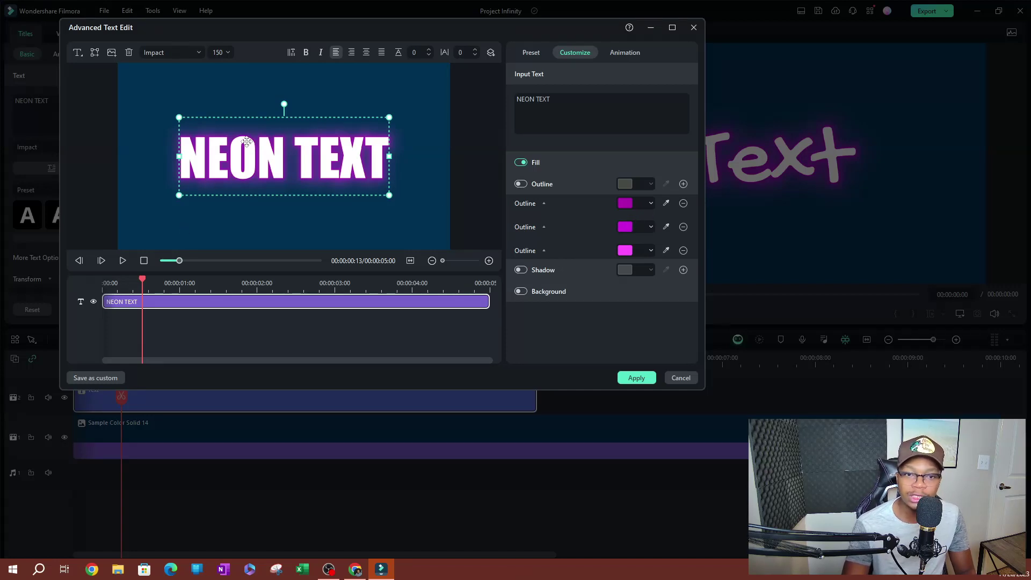
Show the first outline's settings: 100% opacity, blur 2, thickness 2.
left_click(543, 203)
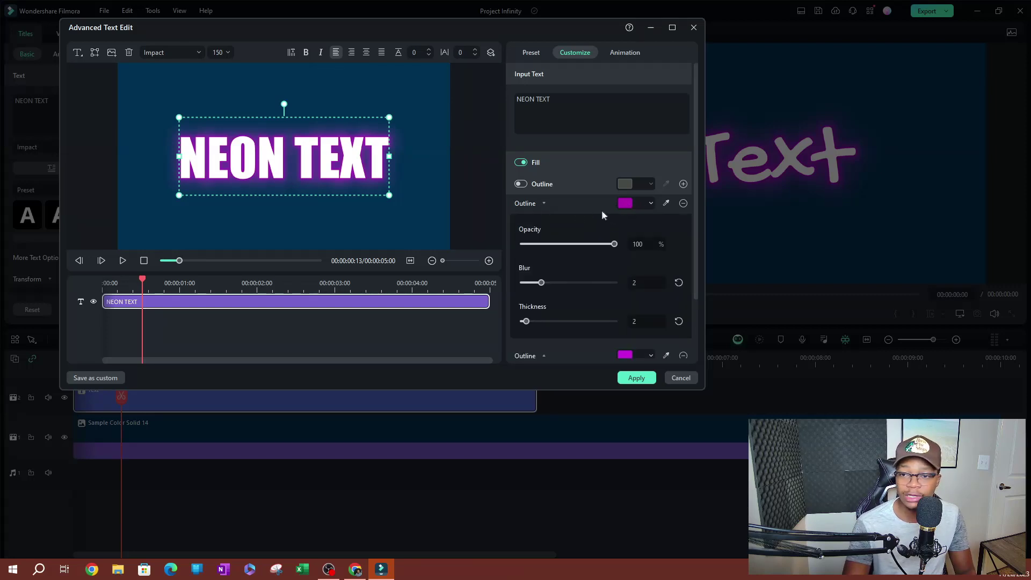
scroll(575, 277, "down", 1)
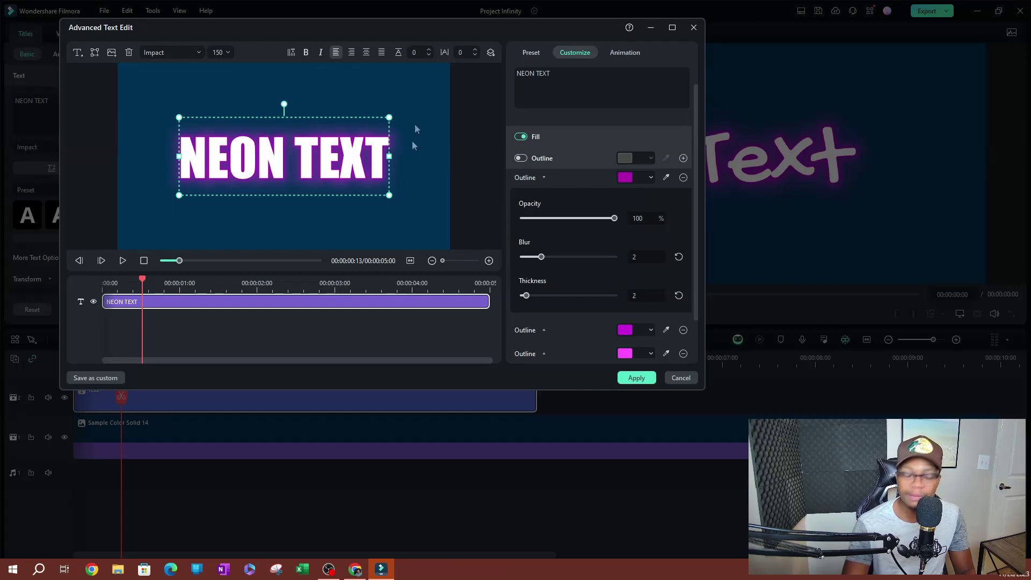
left_click_drag(541, 256, 523, 256)
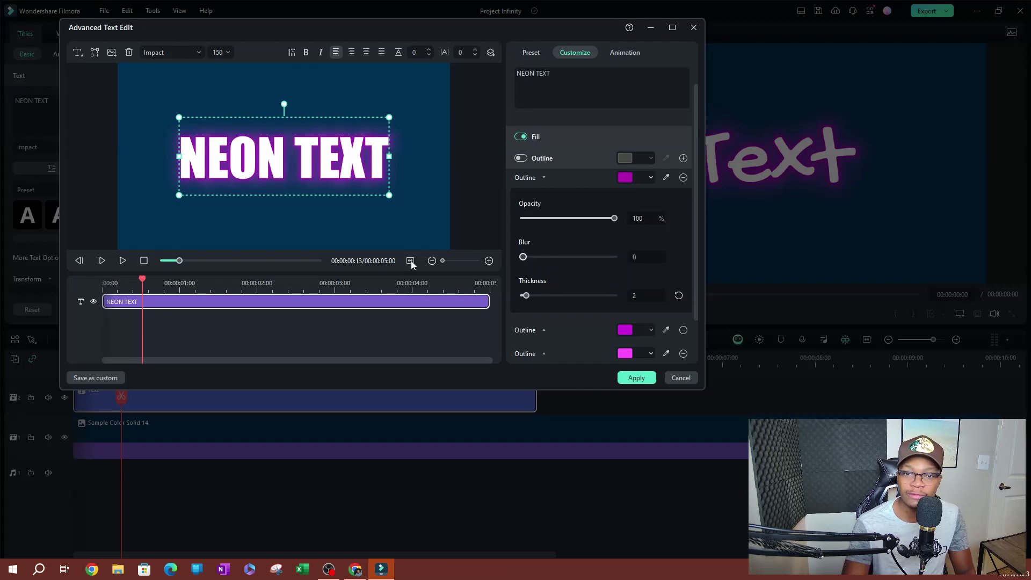
left_click(544, 330)
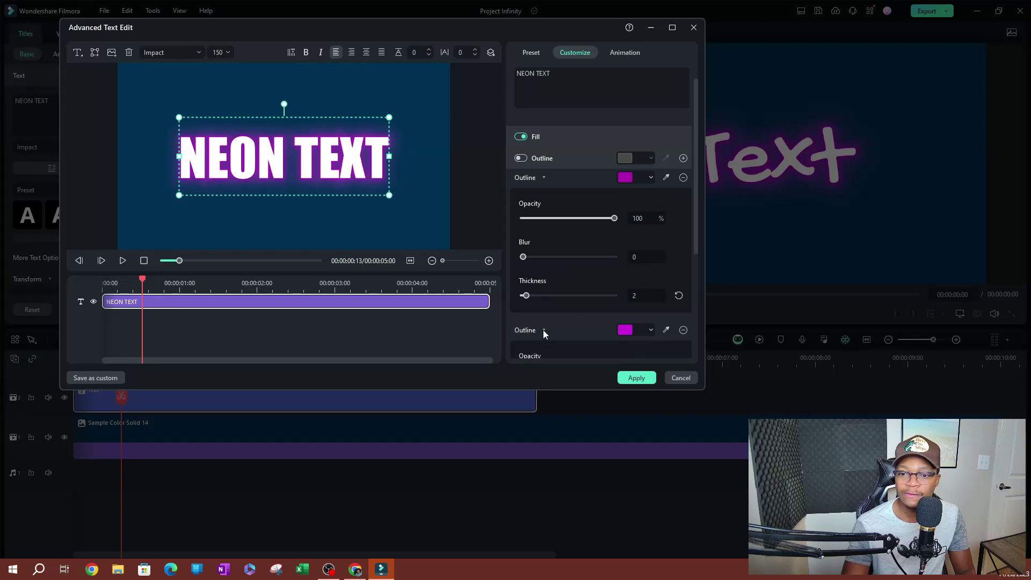
scroll(543, 330, "down", 2)
left_click_drag(612, 332, 501, 337)
scroll(673, 329, "down", 2)
left_click_drag(526, 293, 553, 290)
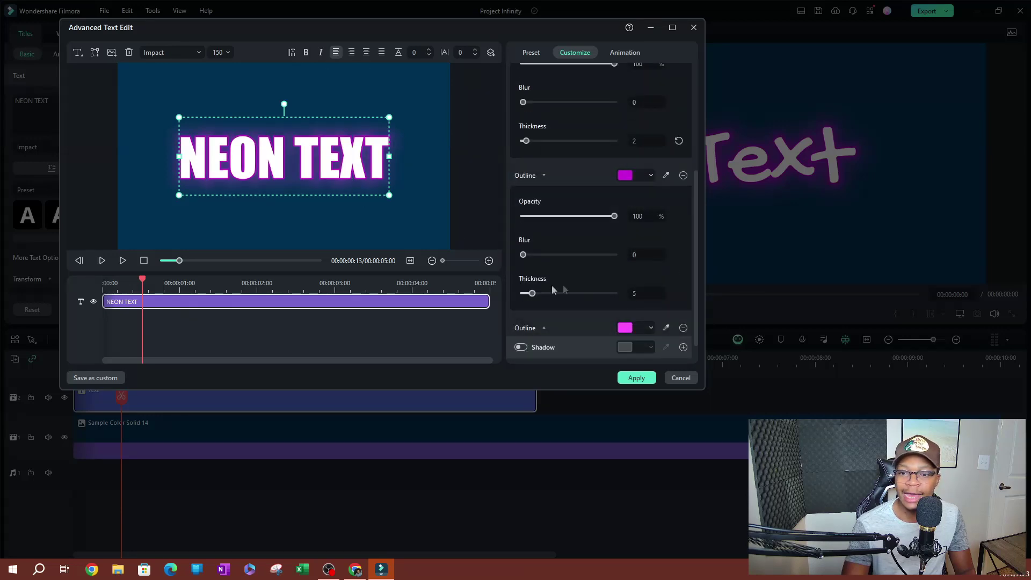
scroll(558, 297, "down", 1)
left_click(544, 305)
scroll(540, 306, "down", 1)
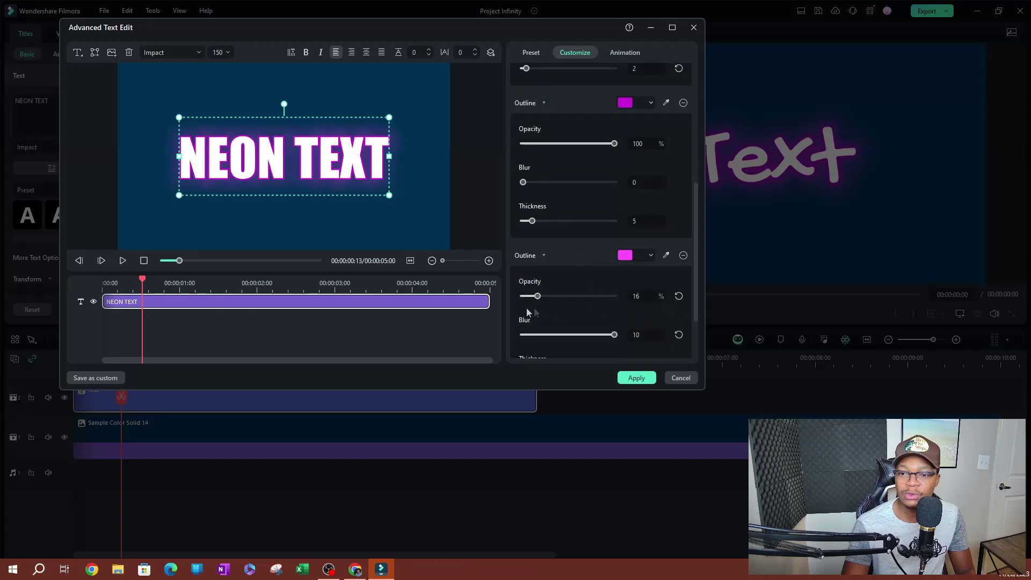
left_click_drag(615, 334, 467, 337)
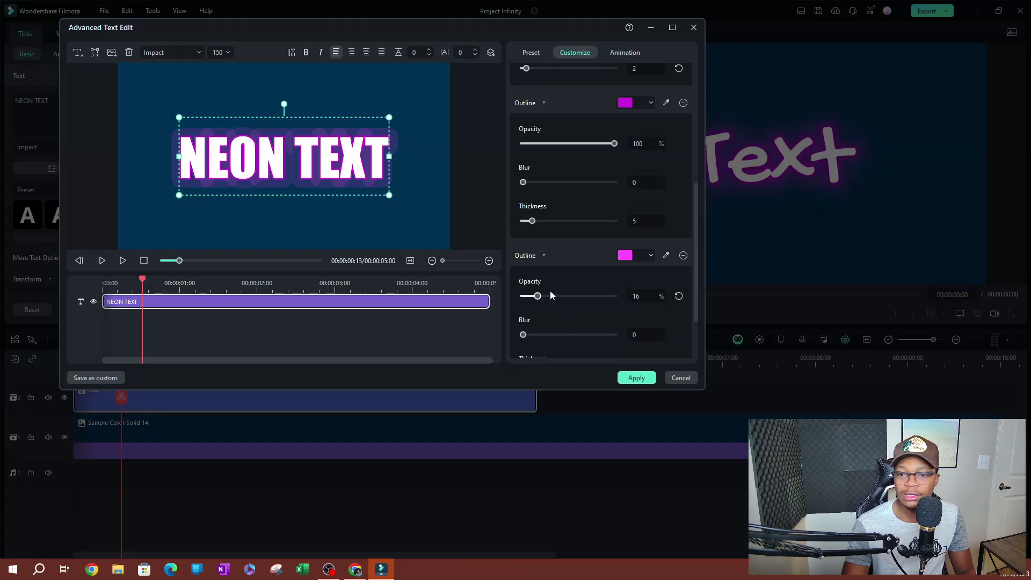
left_click_drag(537, 296, 676, 290)
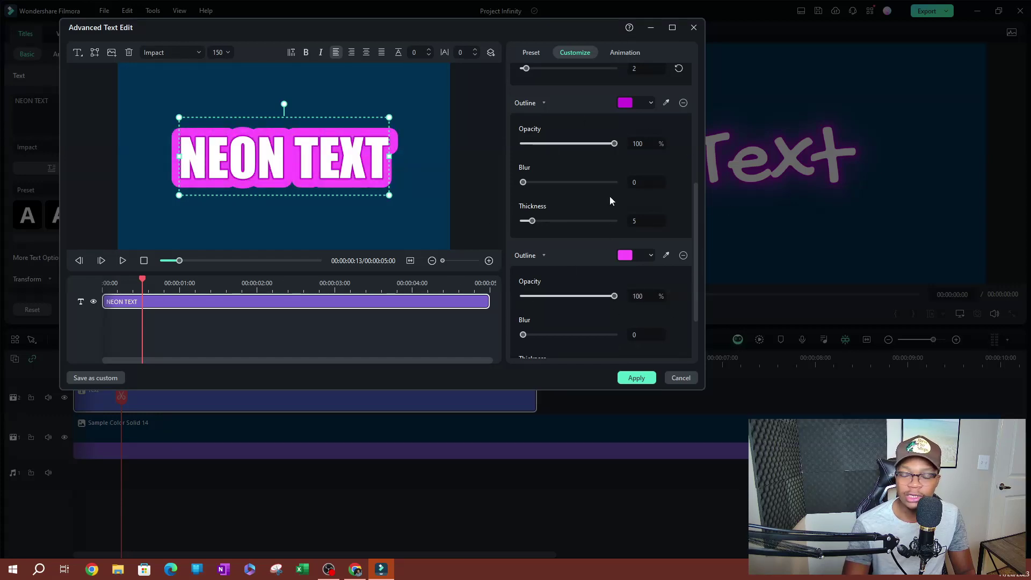
scroll(558, 224, "up", 2)
scroll(620, 274, "up", 4)
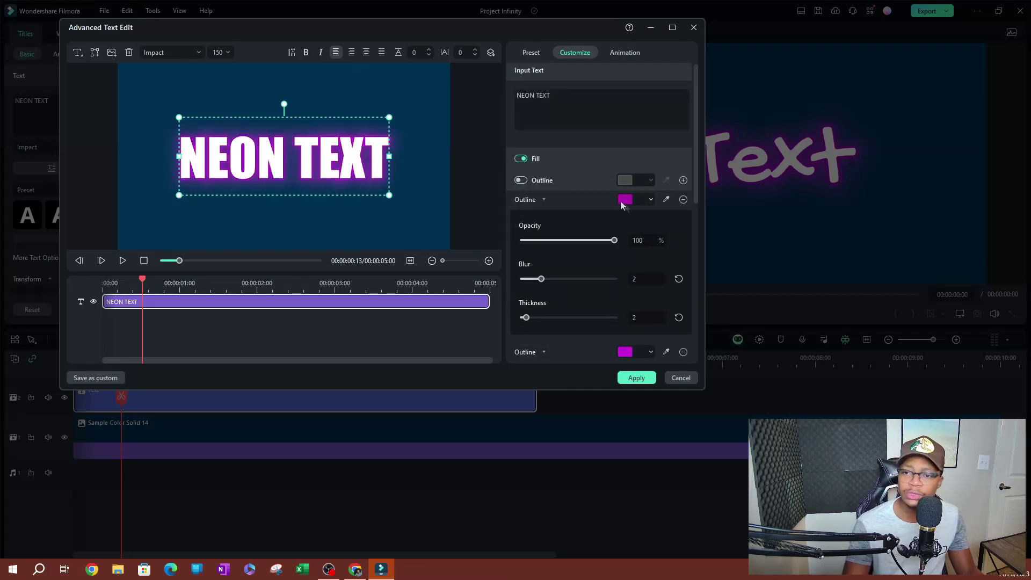
Make the first outline dark blue, the second blue and the third light blue.
left_click(629, 199)
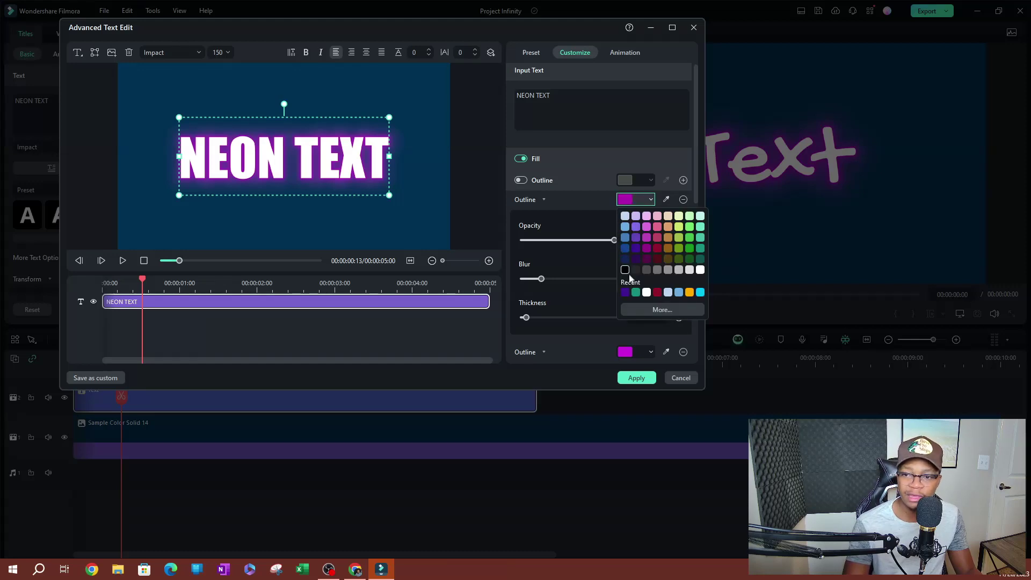
left_click(625, 248)
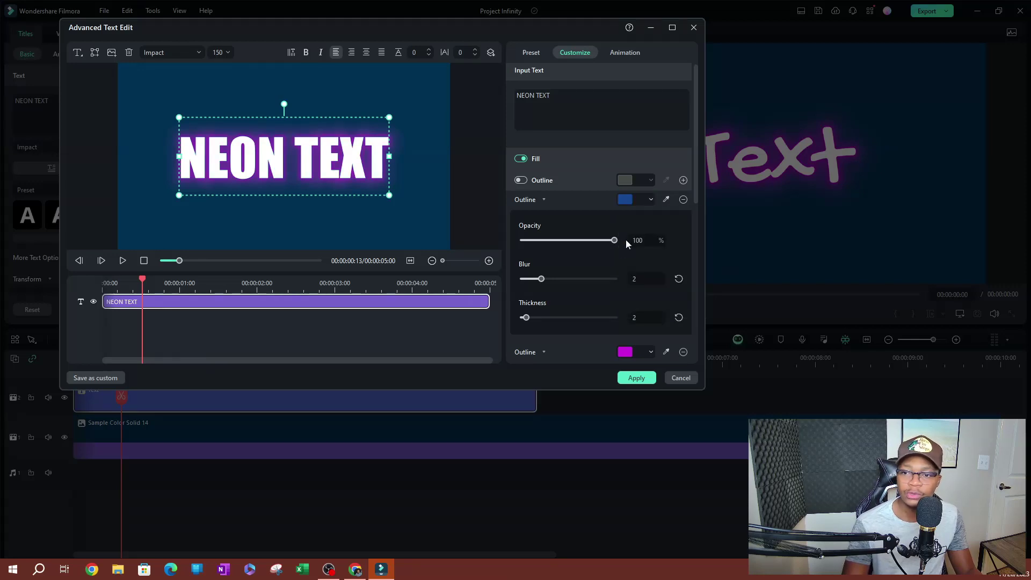
scroll(657, 254, "down", 3)
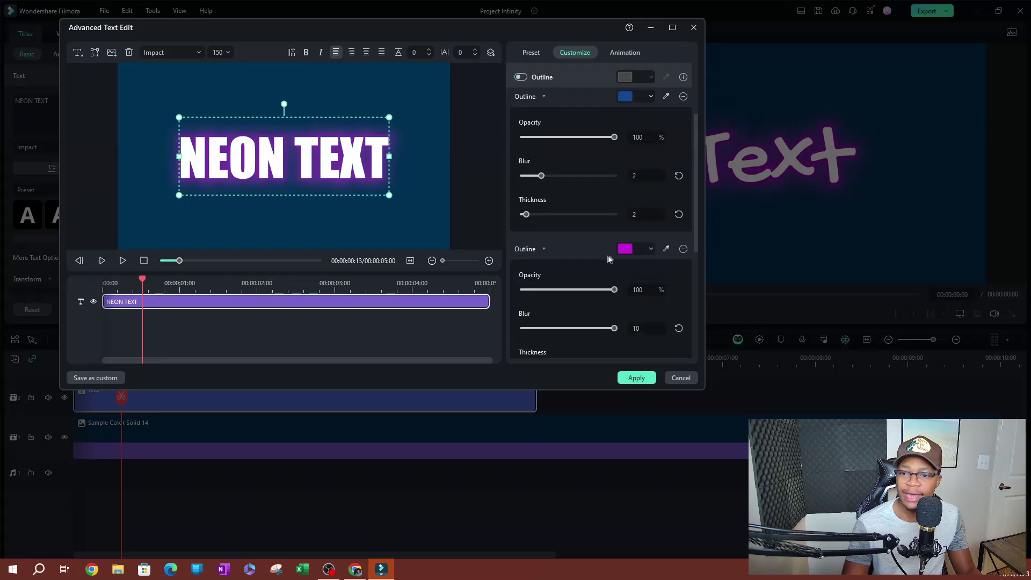
left_click(632, 249)
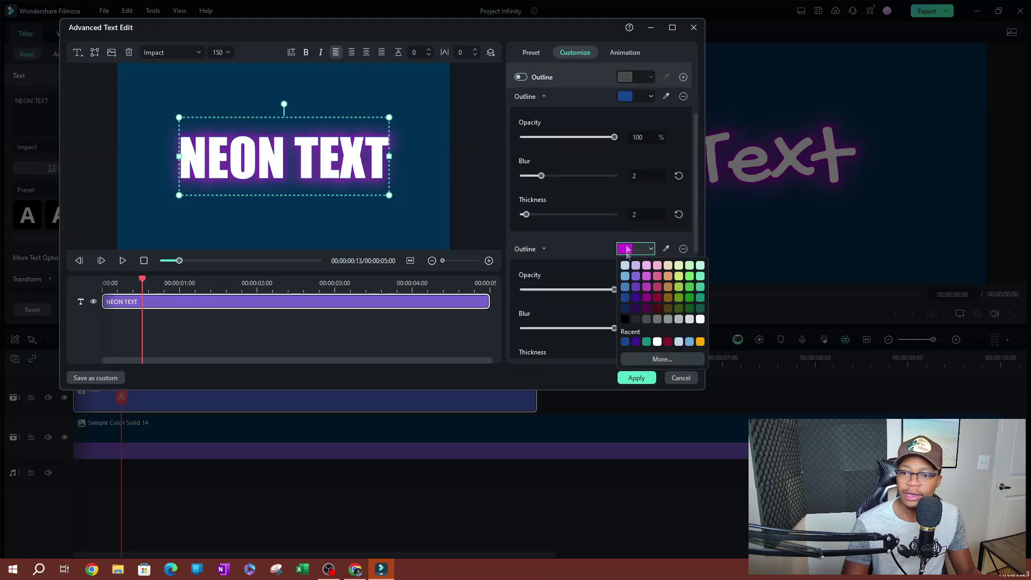
left_click(626, 288)
scroll(630, 279, "down", 3)
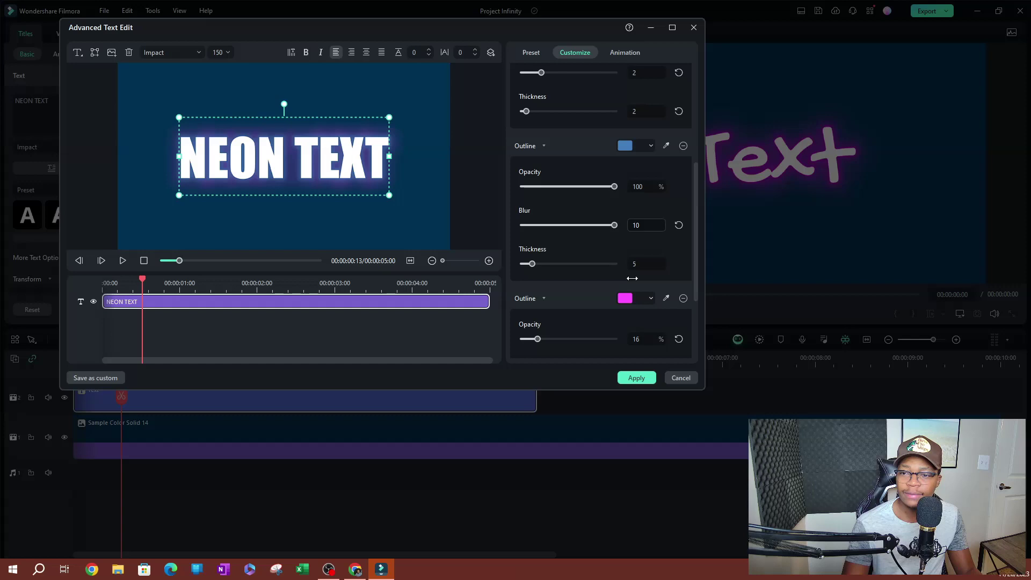
left_click(625, 299)
left_click(622, 324)
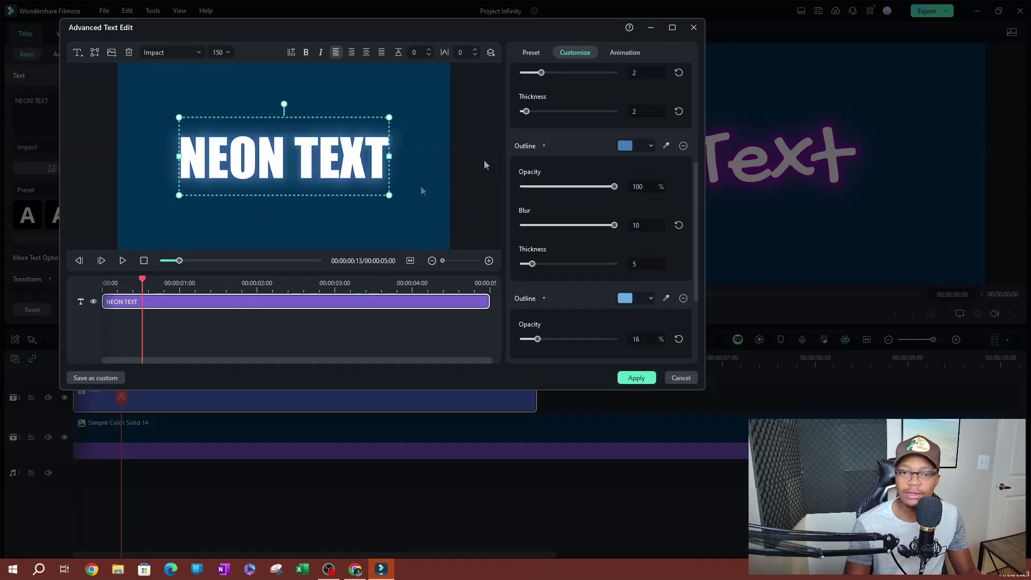
scroll(575, 252, "down", 2)
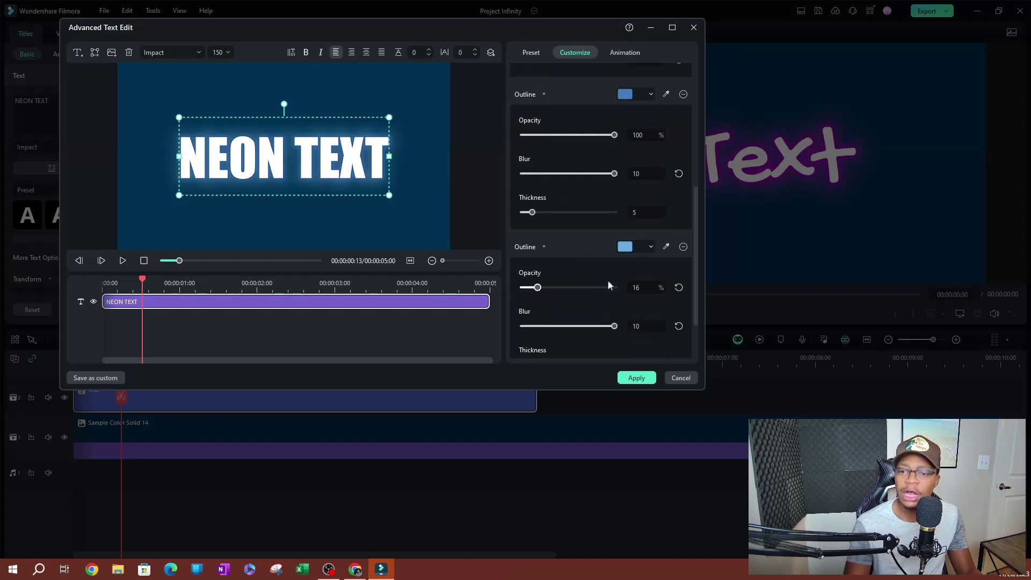
scroll(623, 284, "down", 2)
scroll(634, 323, "up", 4)
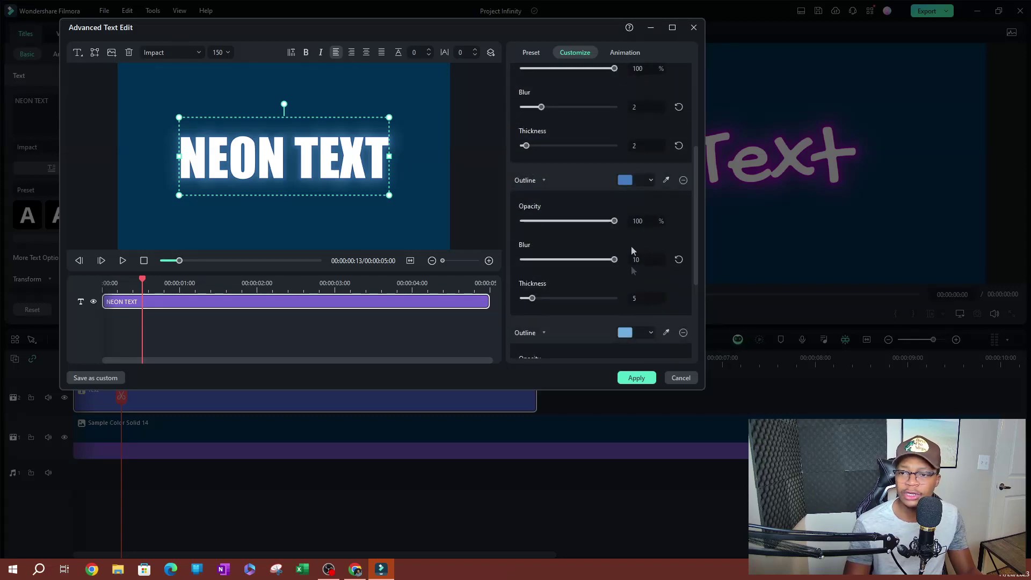
left_click(544, 131)
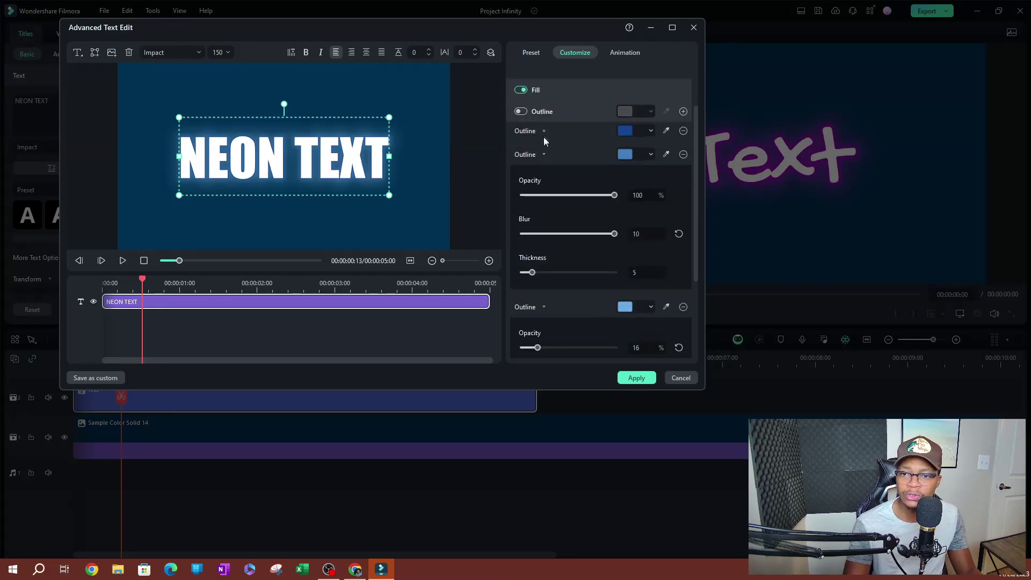
Collapse the outline and shadow sections and apply the blue-glow NEON TEXT styling.
left_click(543, 154)
left_click(544, 178)
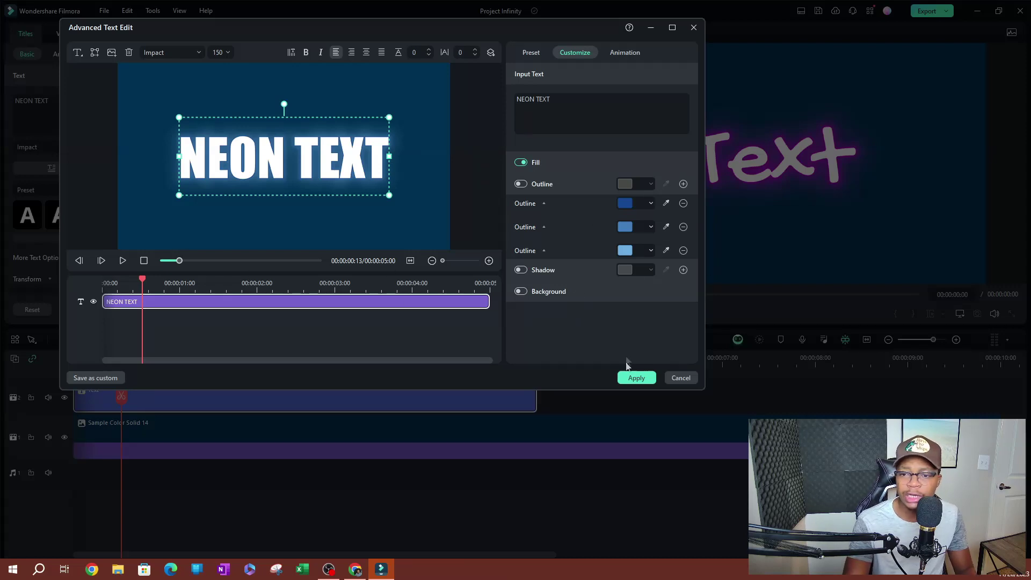
left_click(560, 265)
left_click(561, 269)
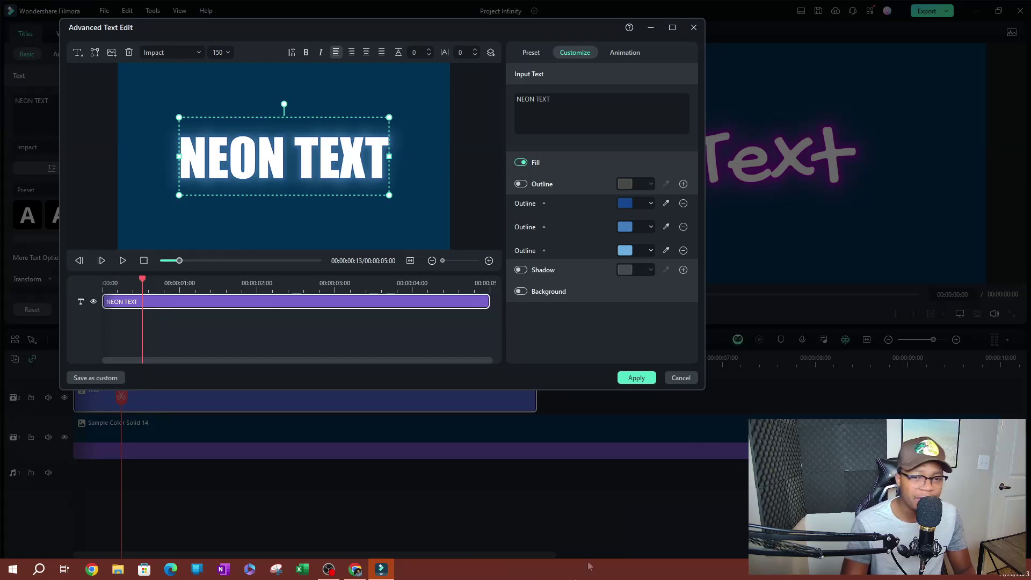
left_click(637, 379)
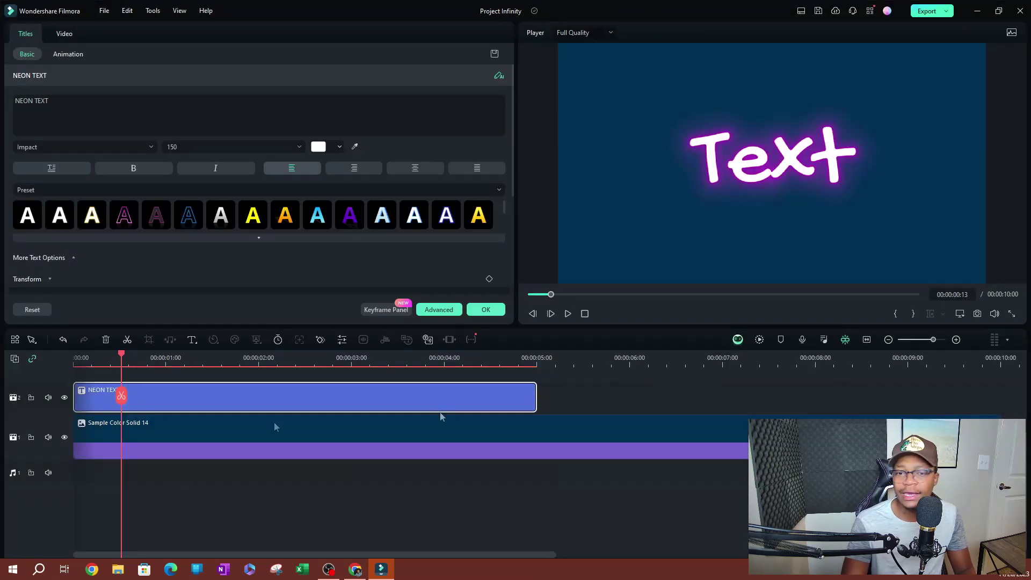
Confirm the NEON TEXT title edits and return to the neon Titles library.
left_click(474, 312)
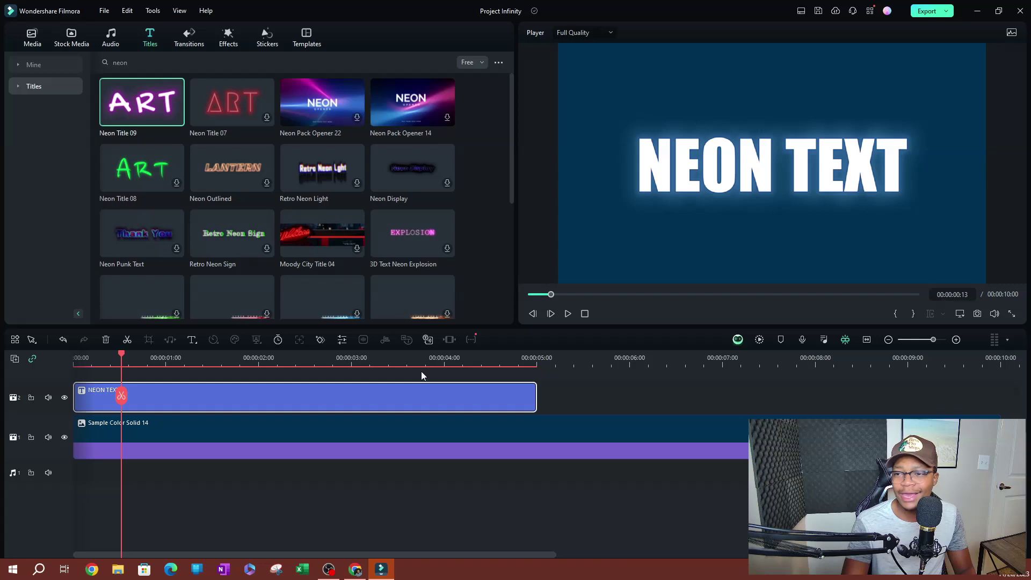